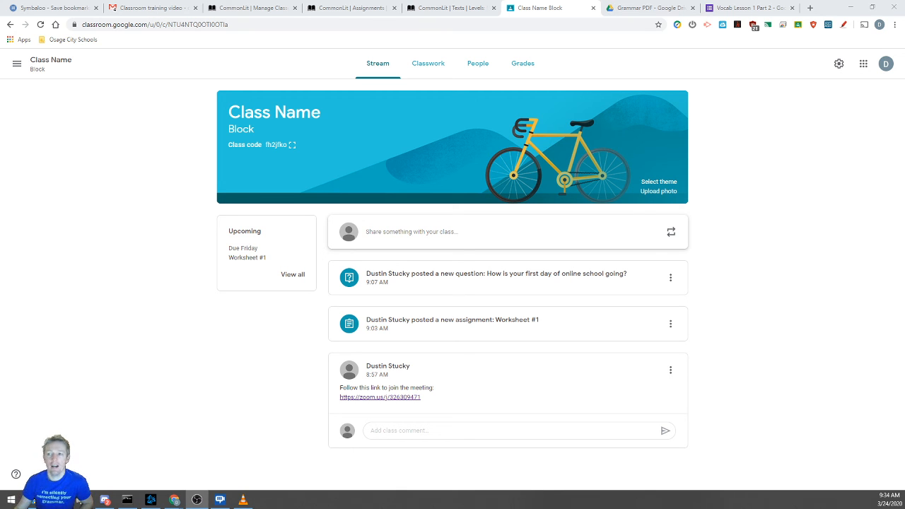
- Create a new quiz assignment in the class's classwork and open its attached Blank Quiz form for editing
left_click(435, 75)
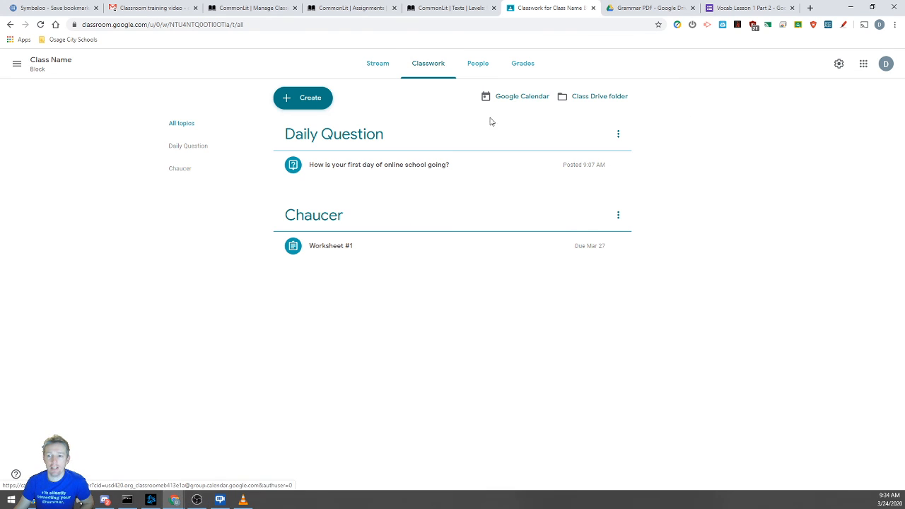
left_click(312, 102)
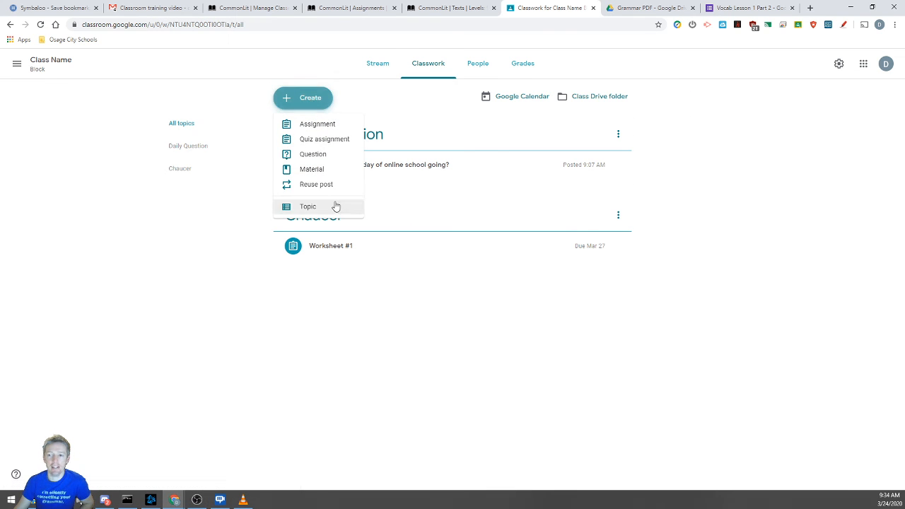
left_click(336, 144)
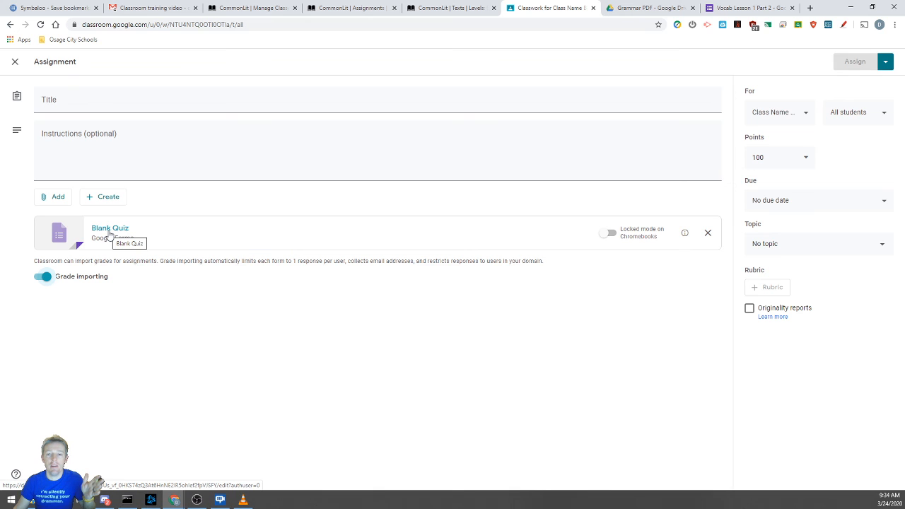
left_click(109, 233)
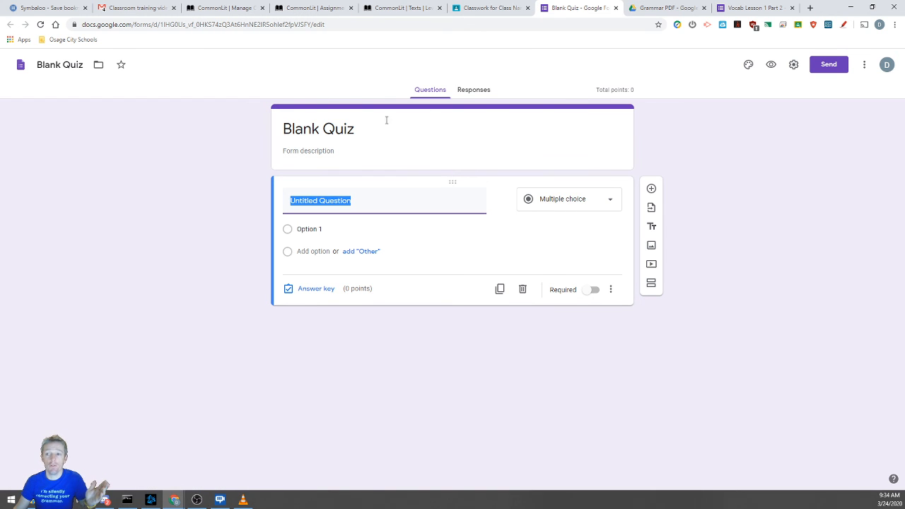
- Change the quiz form's title to "Starting off in Google Classroom"
left_click(452, 142)
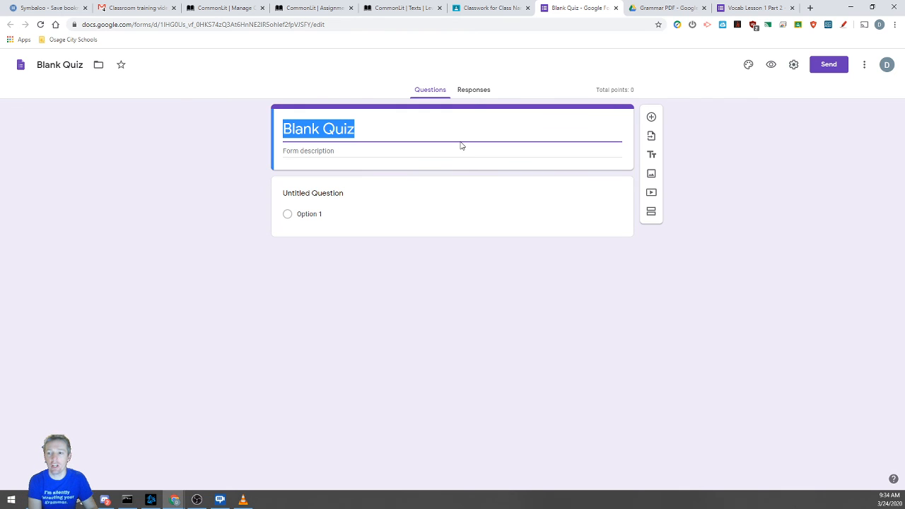
type("Star")
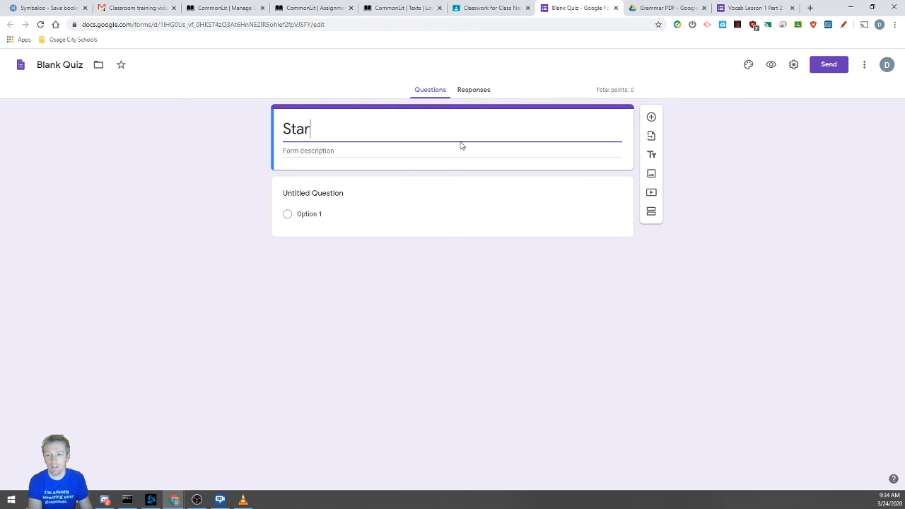
type("ting off in Go")
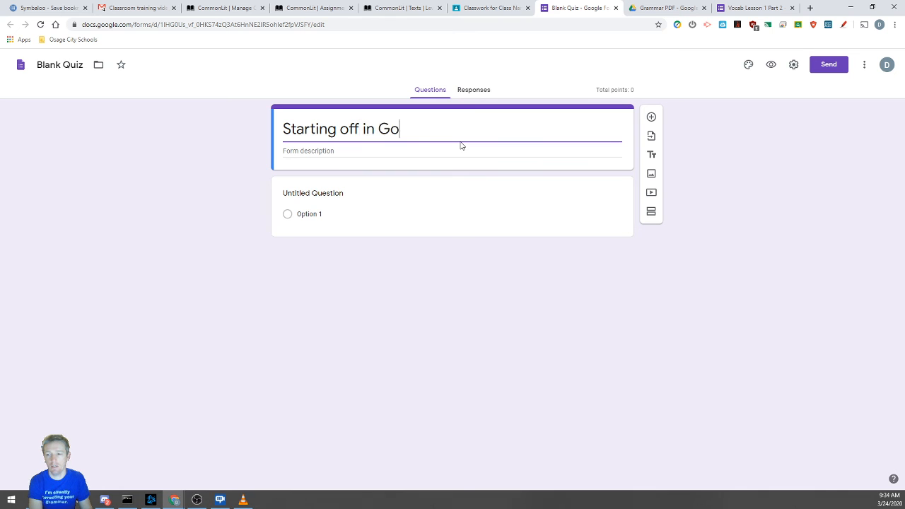
type("ogle Classroom")
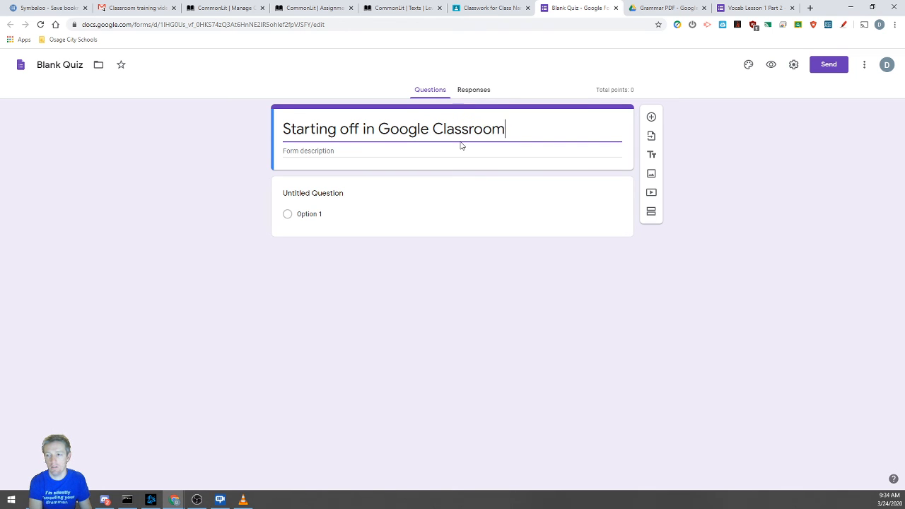
- Turn the untitled first question into a required short-answer question labelled "Name:"
left_click(344, 204)
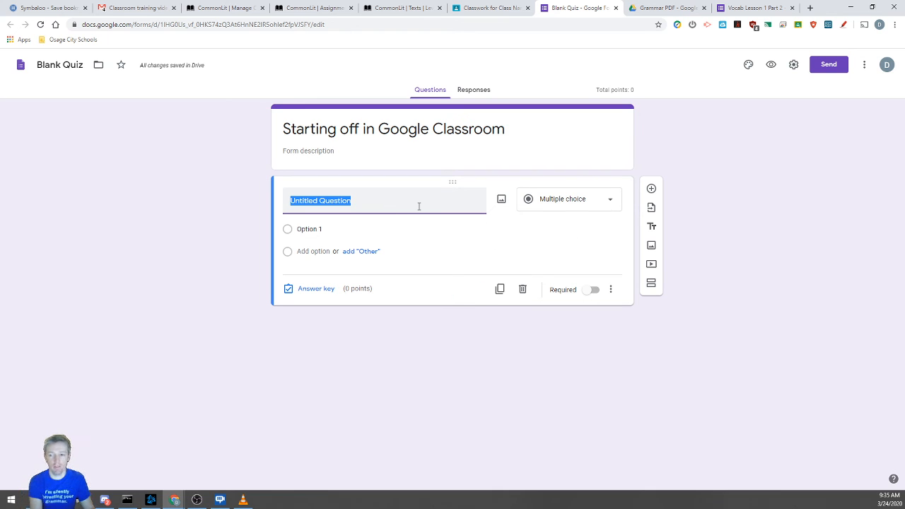
type("Name:")
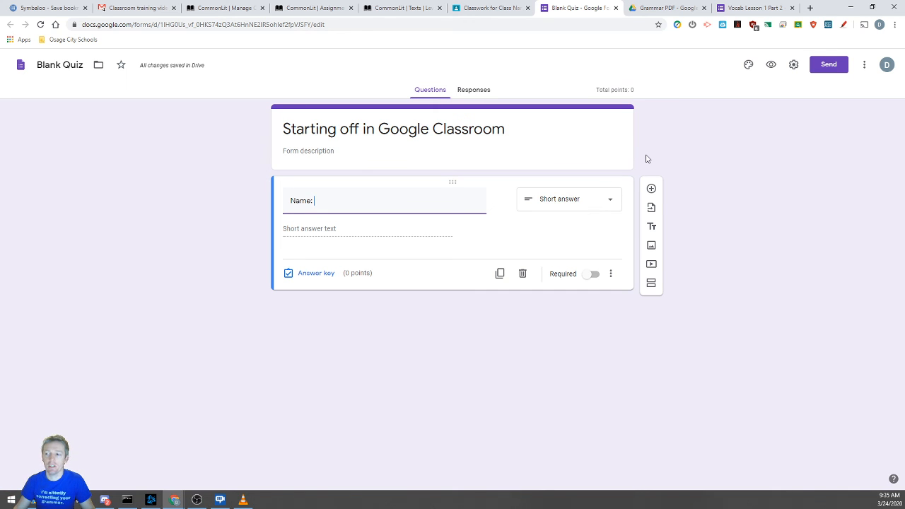
left_click(573, 205)
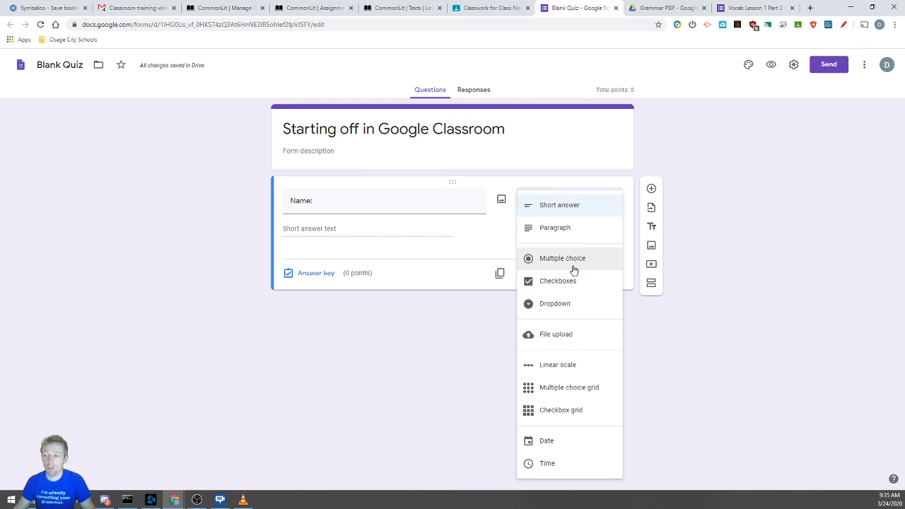
left_click(572, 205)
left_click(593, 274)
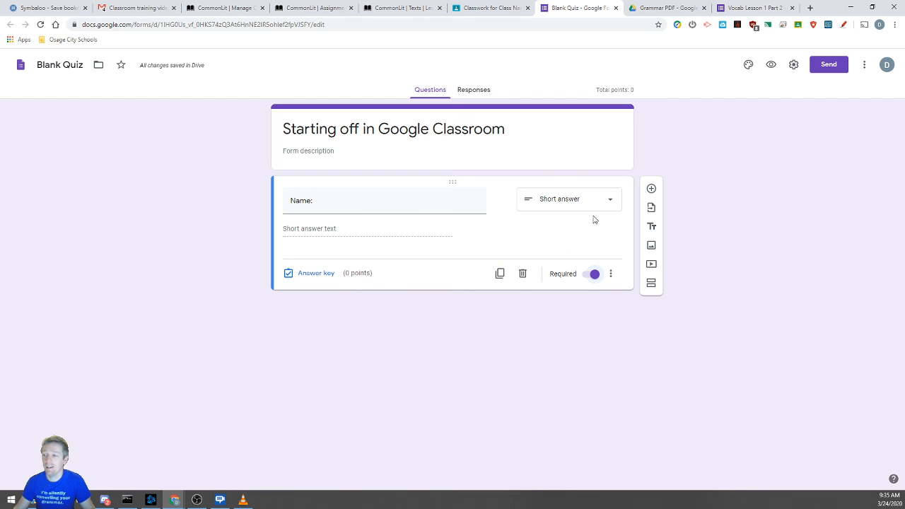
- Add a multiple-choice question below the name question asking "What is the Google Classroom url?"
left_click(652, 190)
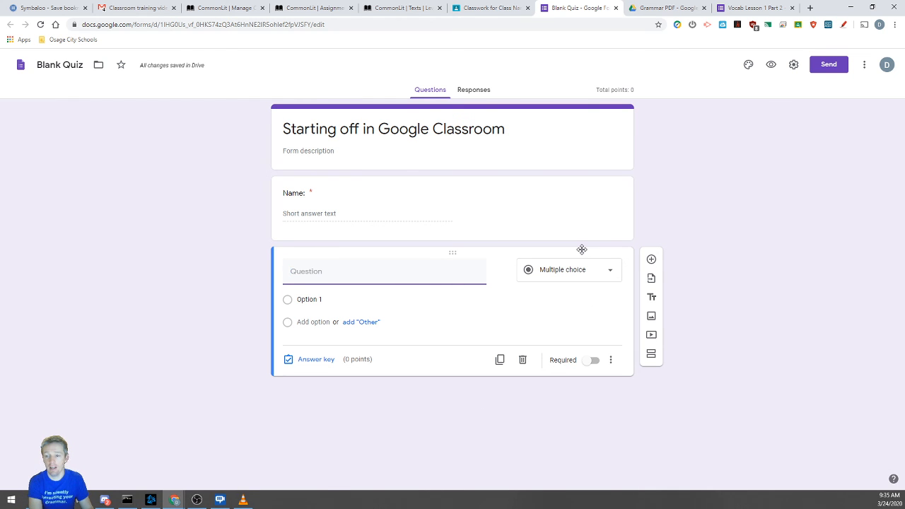
type("What is")
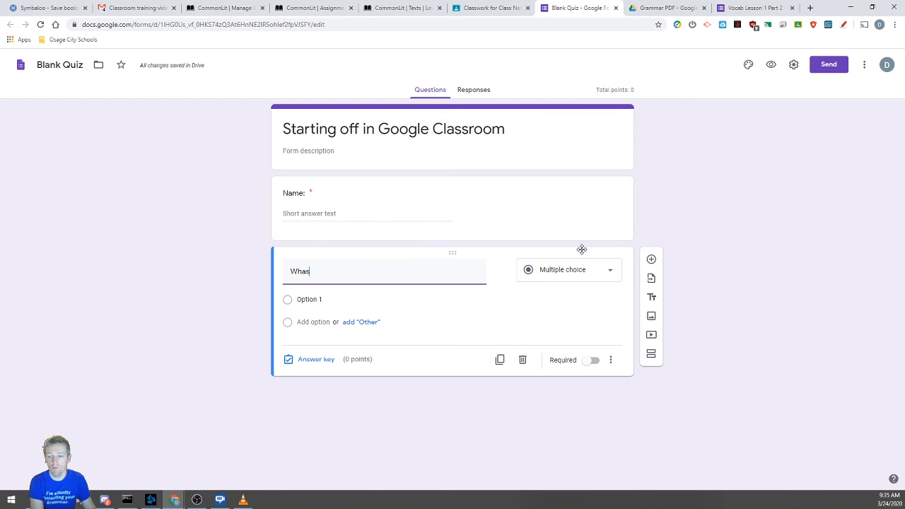
type(" the ")
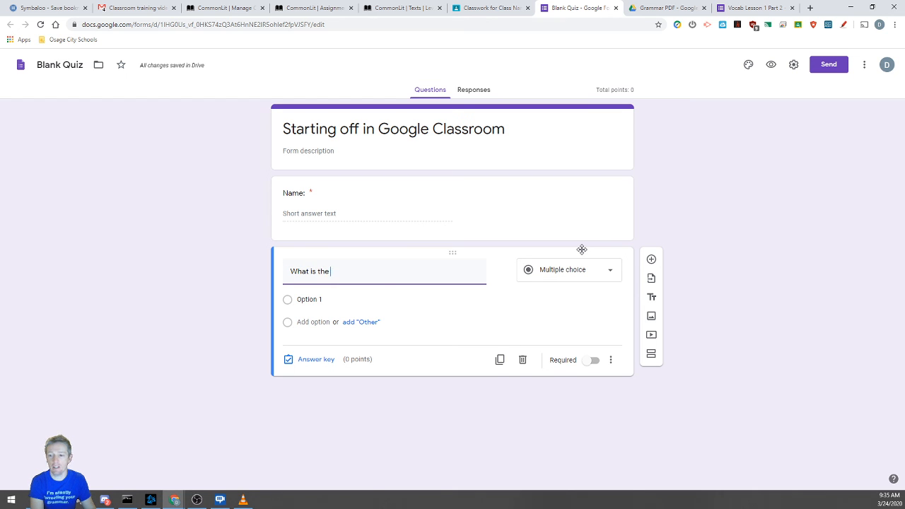
type("Google Class")
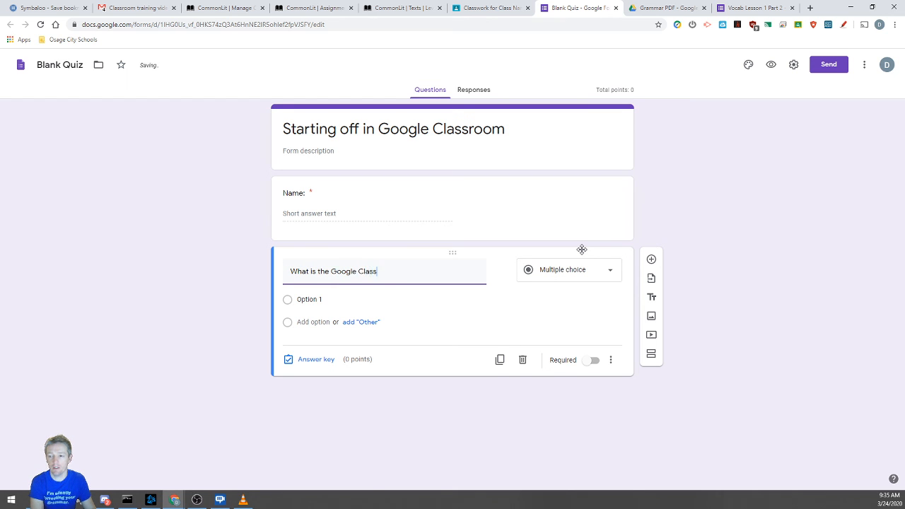
type("room url?")
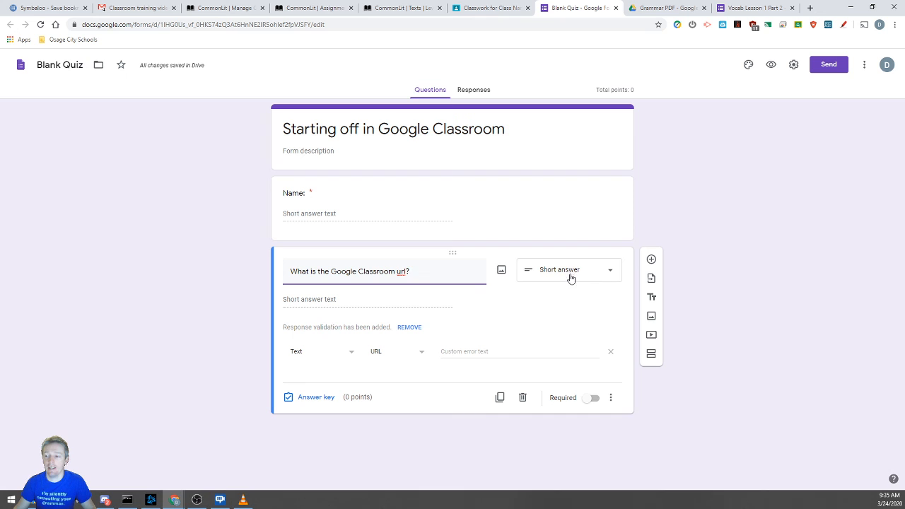
left_click(566, 280)
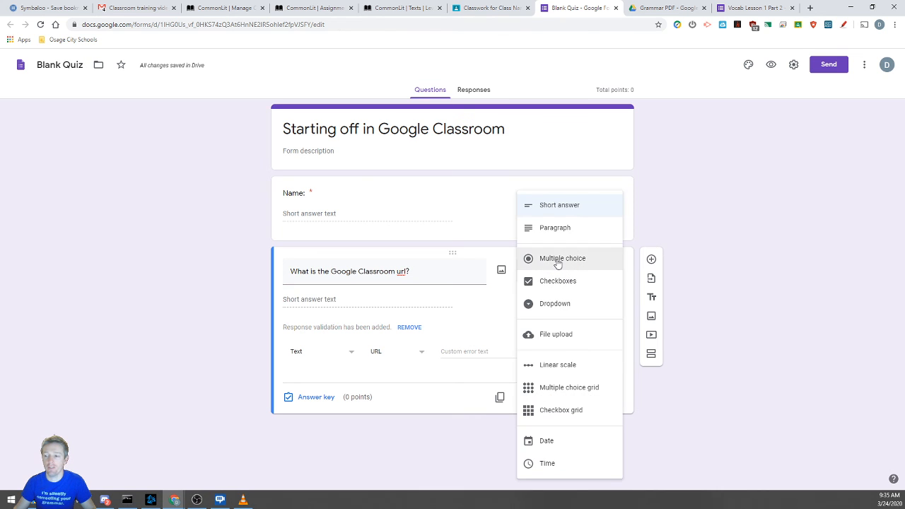
left_click(560, 259)
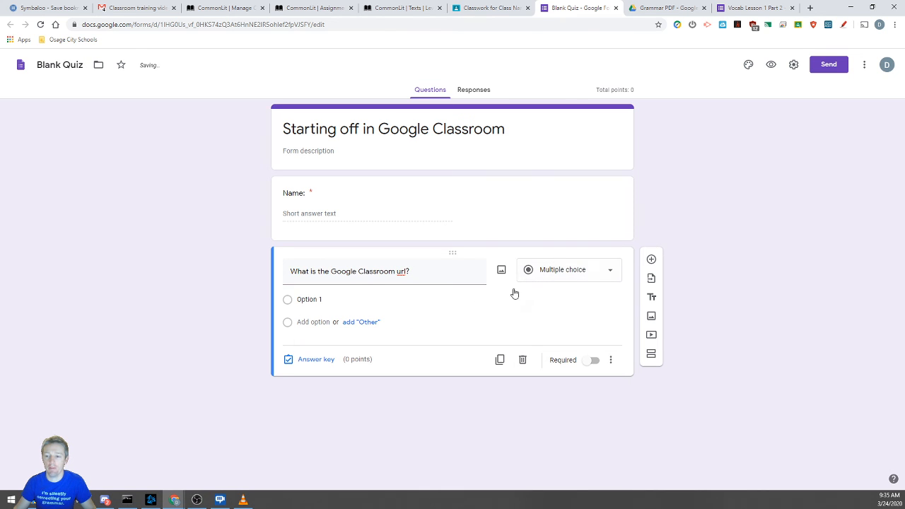
- Enter "google.classroom.org" as the first answer option of the Google Classroom url question
left_click(340, 301)
type("g")
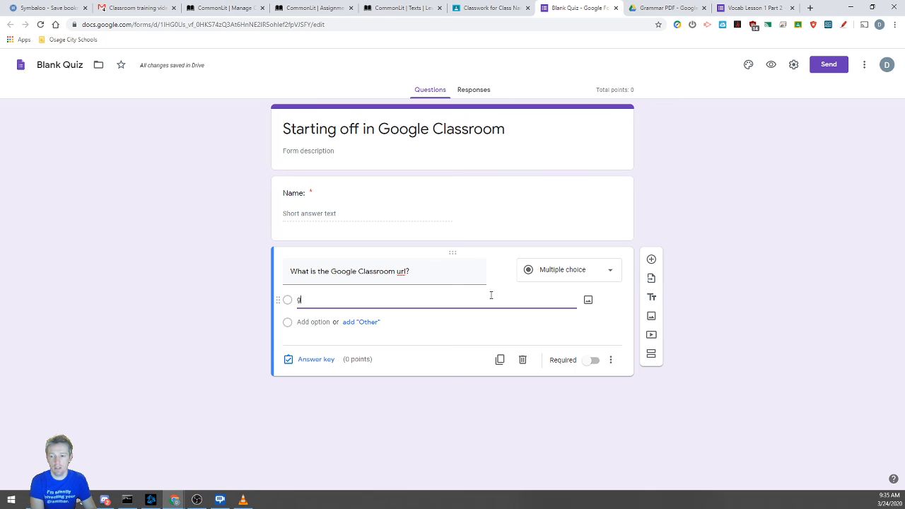
type("oogle.class")
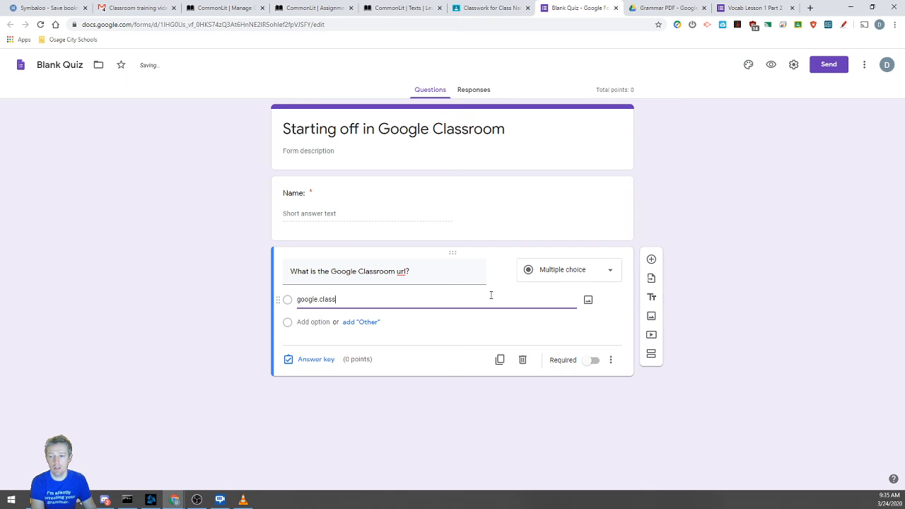
type("room.org")
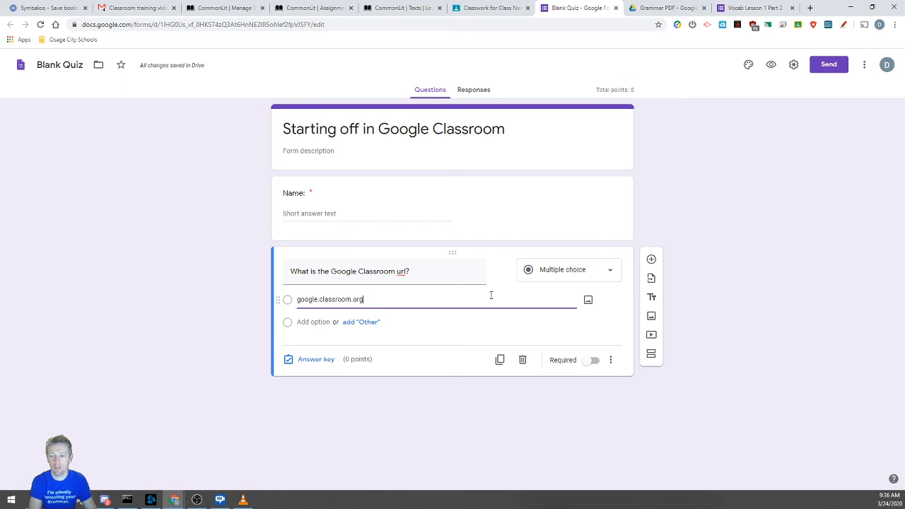
- Add "classroom.google.com" as the second answer option of the url question
key("Return")
type("c")
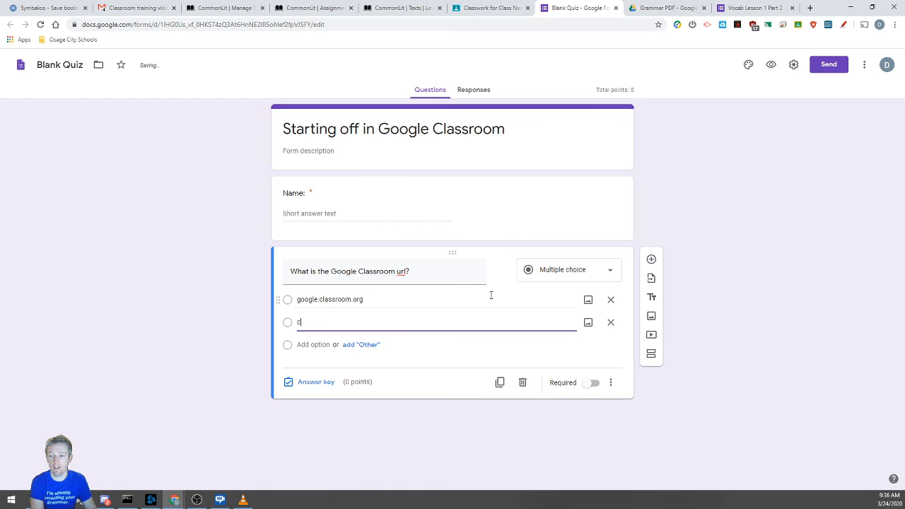
type("lassrooom.goo")
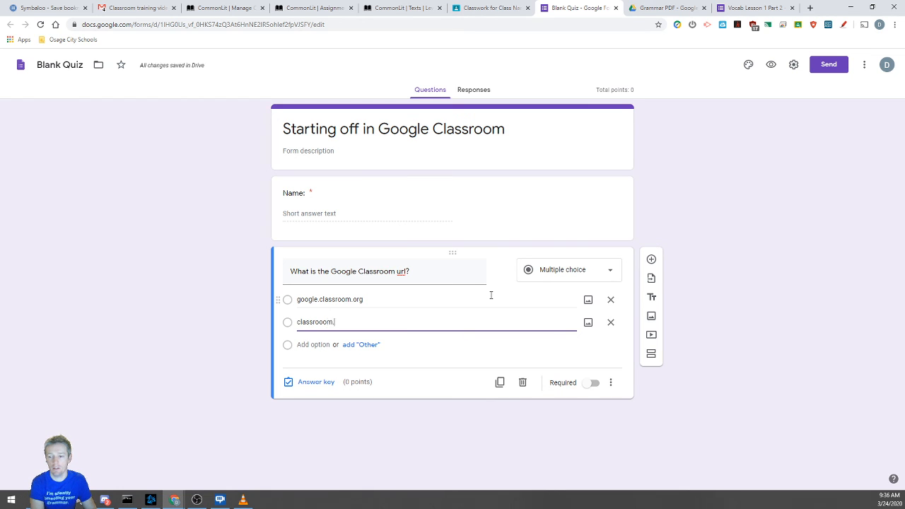
key("BackSpace")
key("BackSpace")
key("BackSpace")
key("BackSpace")
key("BackSpace")
key("BackSpace")
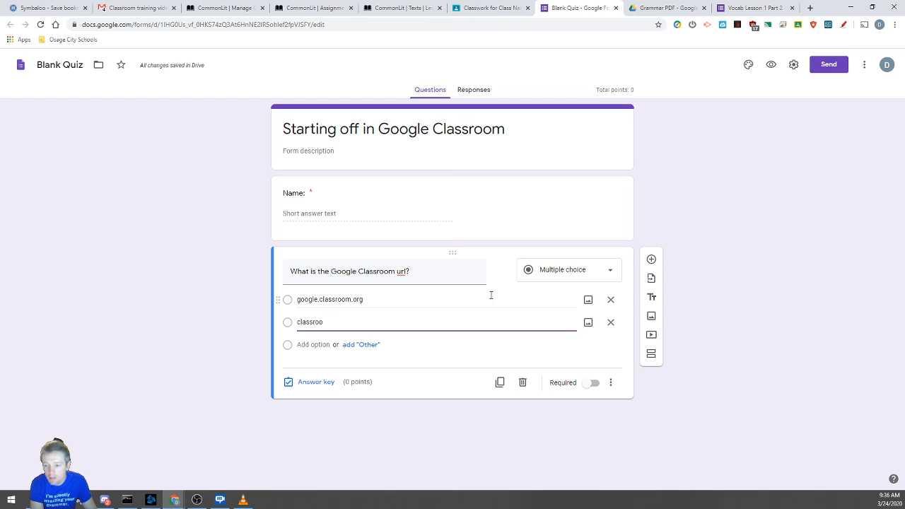
type("m.google.com")
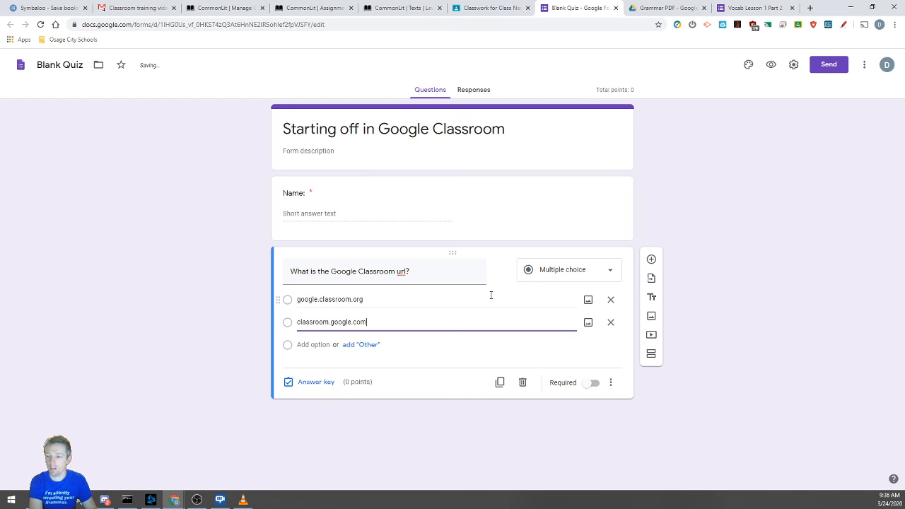
- Add "roomofclassesgoogle.gov" as the third answer option of the url question
key("Return")
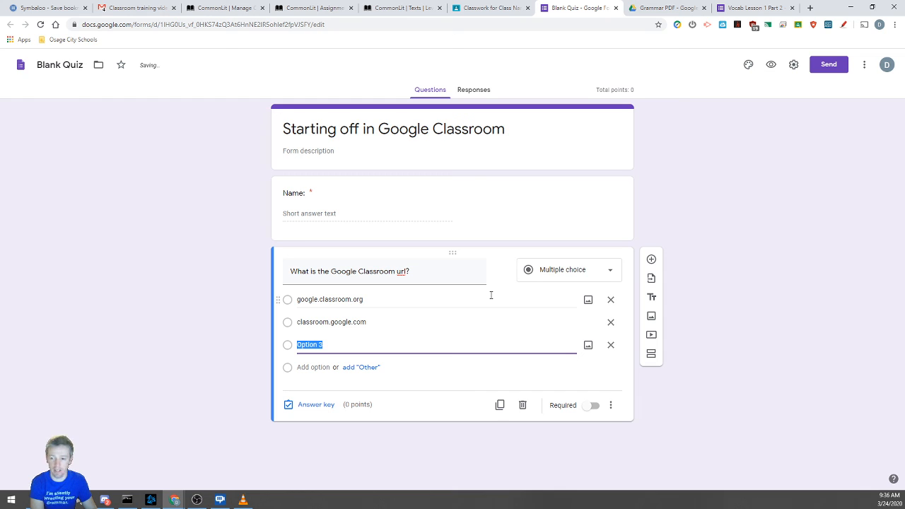
type("ro")
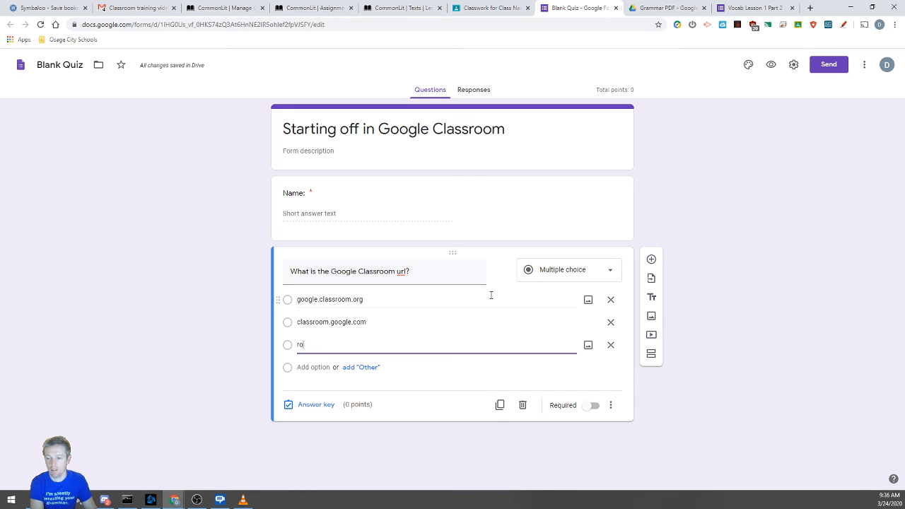
type("omofclassesgoogl")
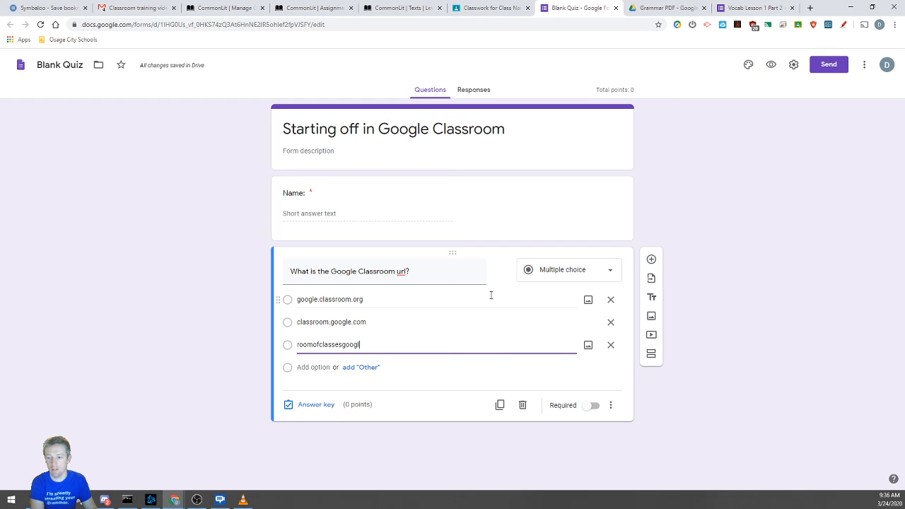
type("e.gov")
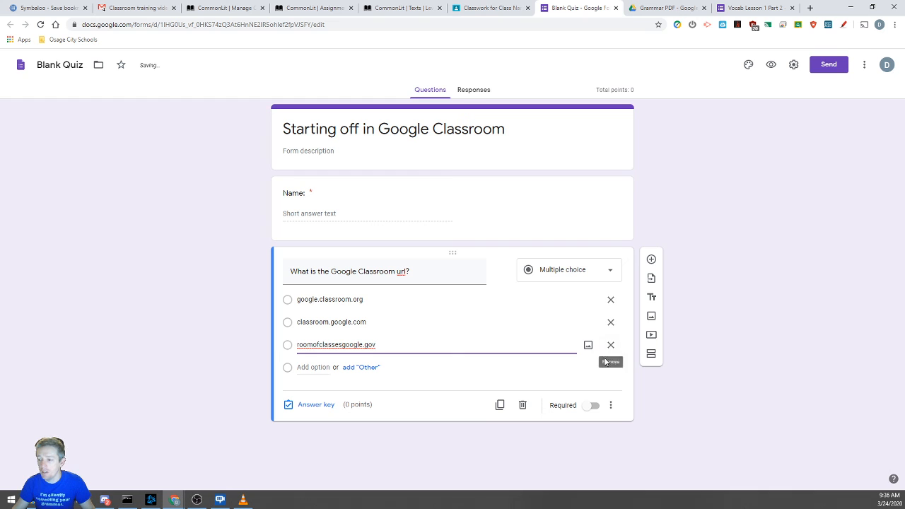
- Open the answer key of the Google Classroom url question and set its value to 1 point
double_click(298, 323)
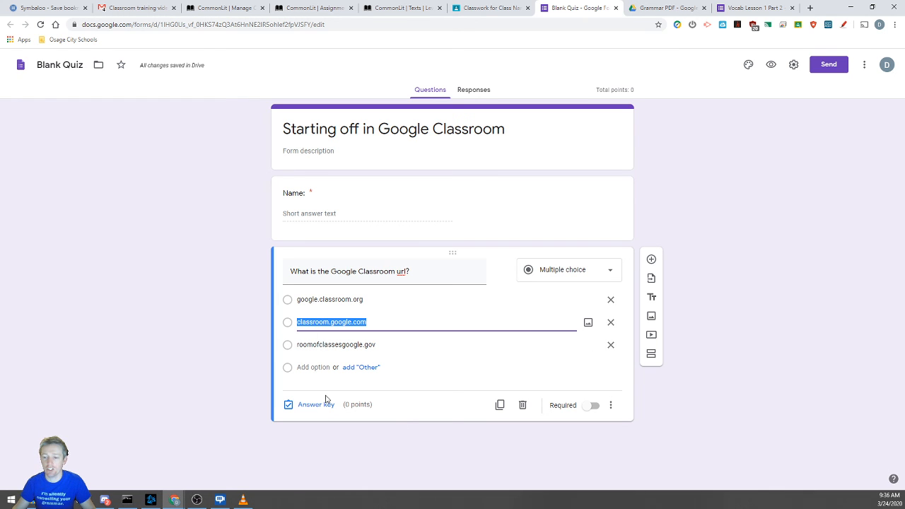
left_click(289, 409)
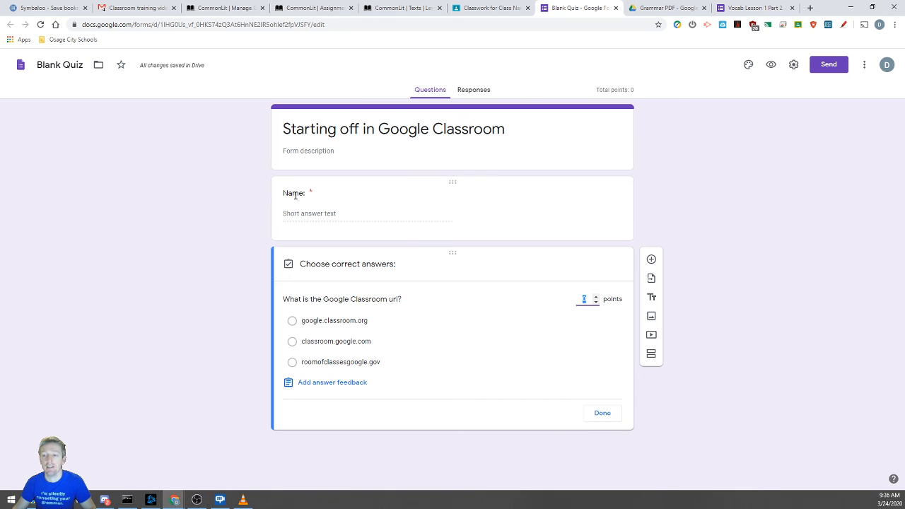
left_click(601, 414)
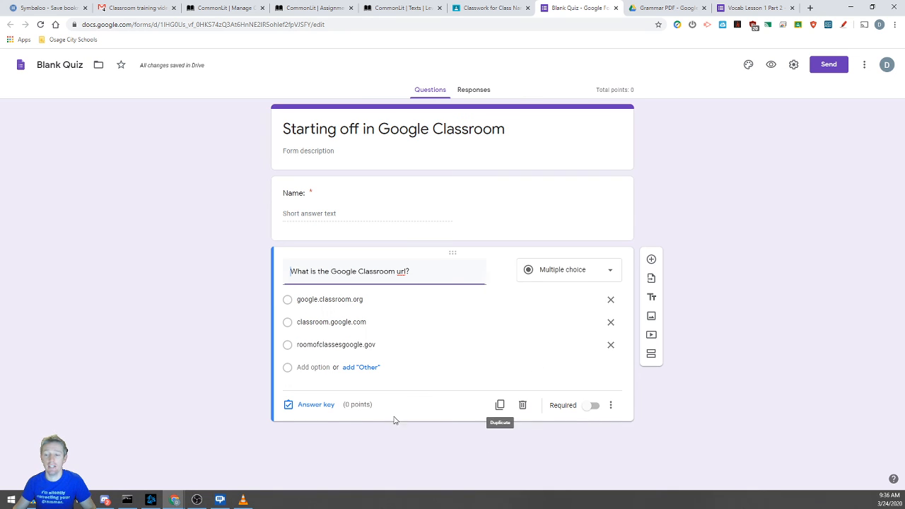
left_click(316, 405)
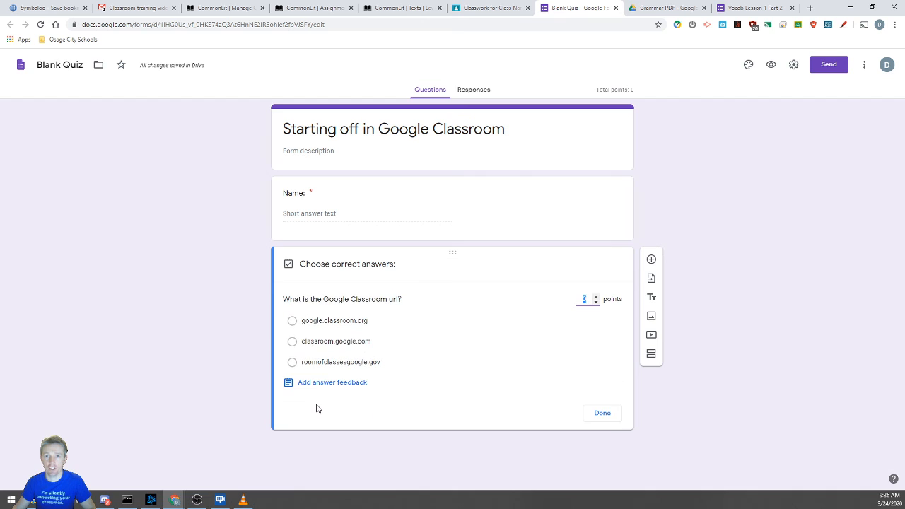
left_click(596, 297)
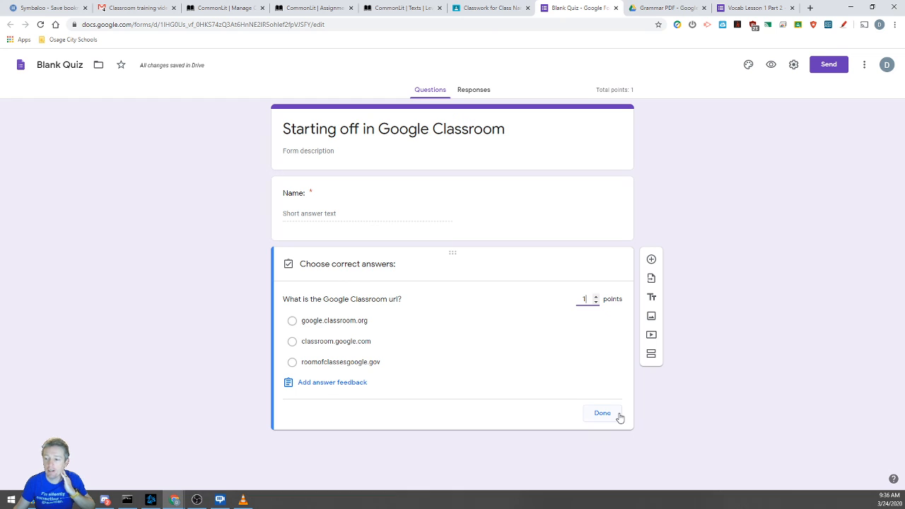
- Close the answer key of the Google Classroom url question and make the question required
left_click(616, 418)
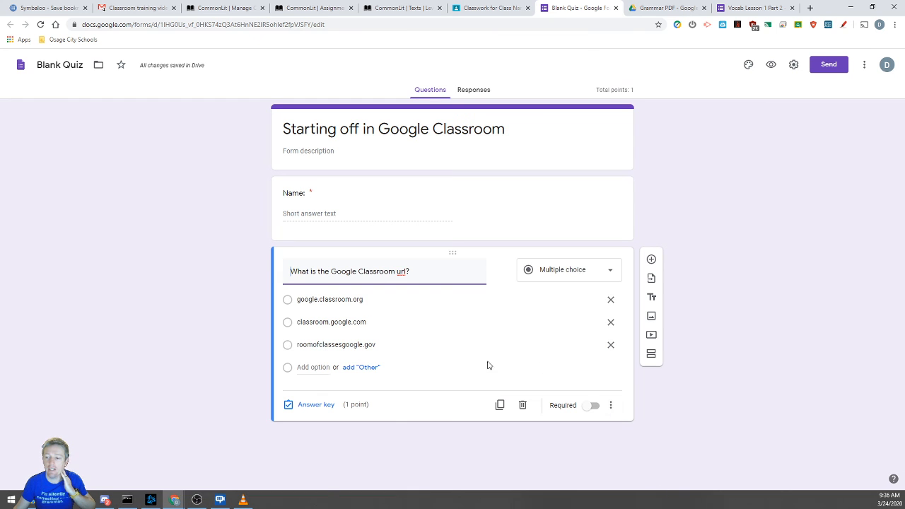
left_click(593, 406)
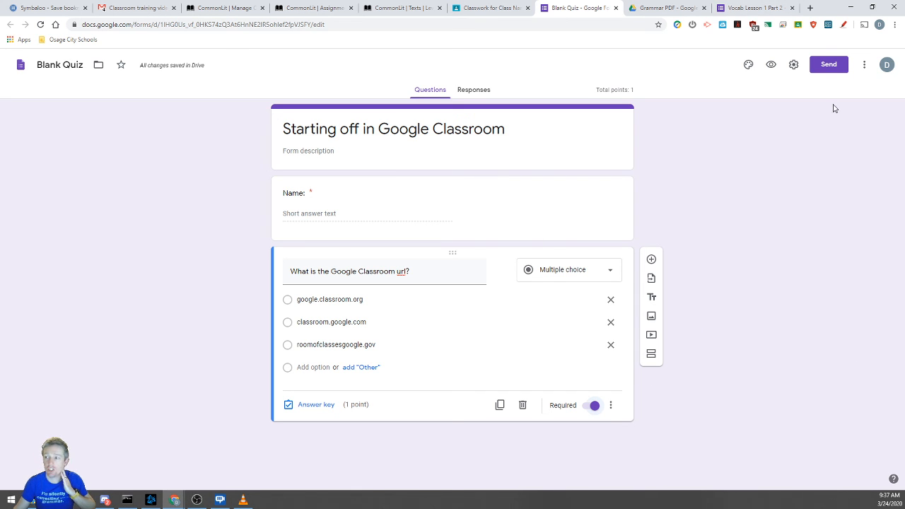
- Turn on collecting email addresses in the form's general settings, leaving responses not limited to one
left_click(794, 65)
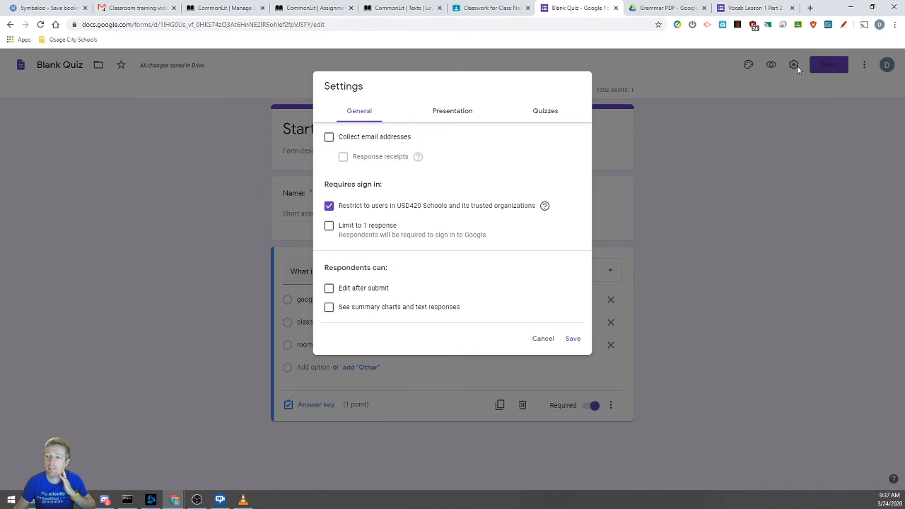
left_click(328, 138)
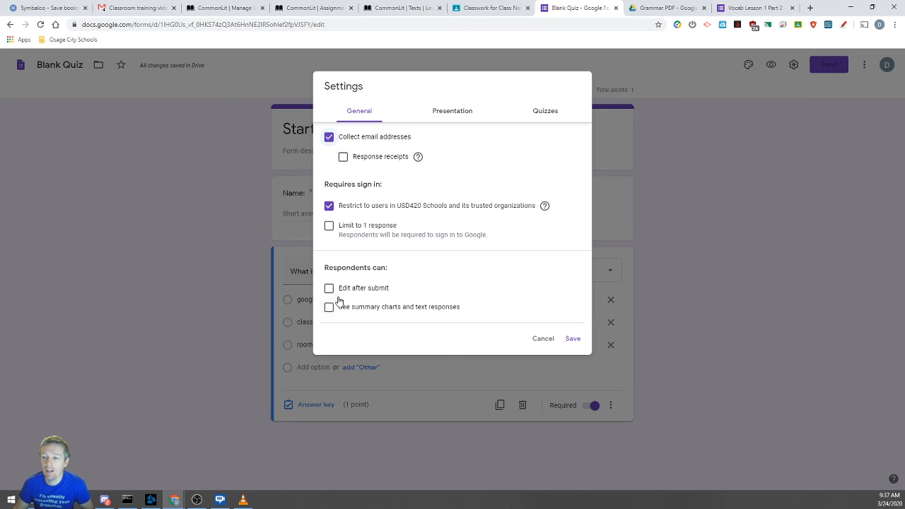
left_click(330, 227)
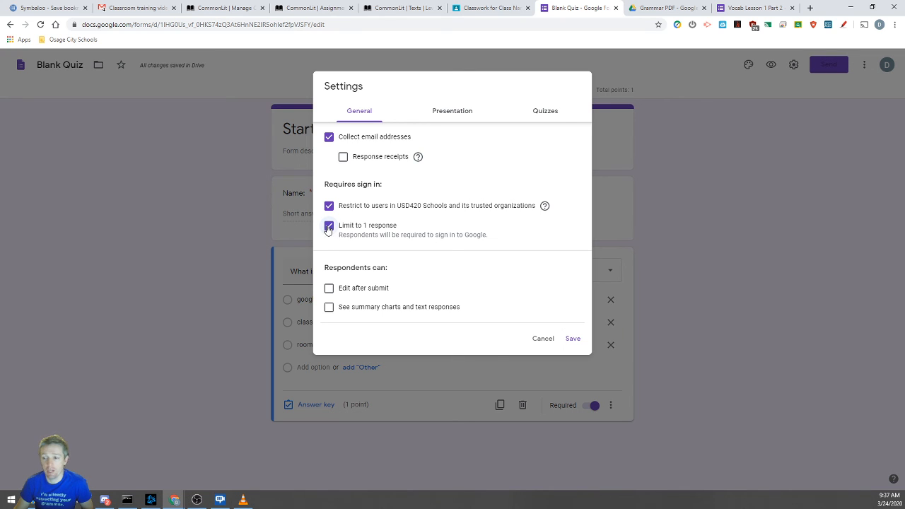
left_click(329, 227)
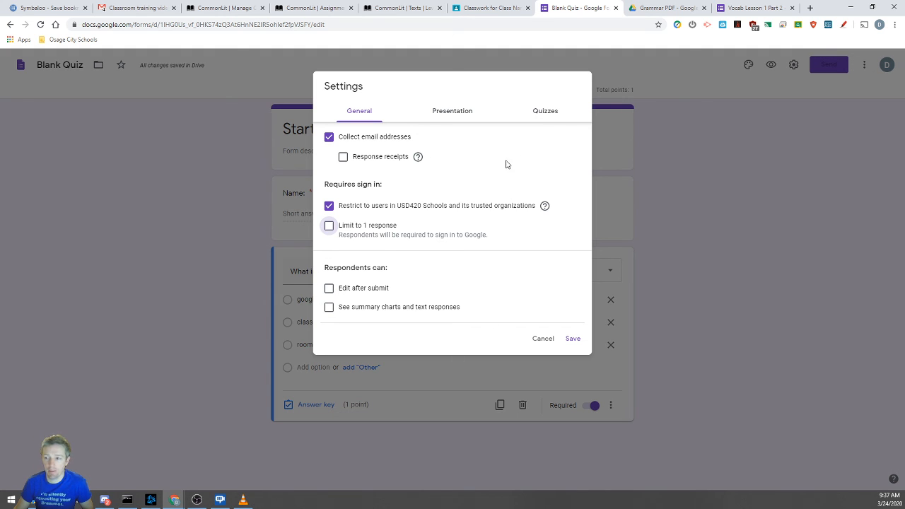
- Turn on locked mode in the quiz options and set grades to release later, after manual review
left_click(545, 113)
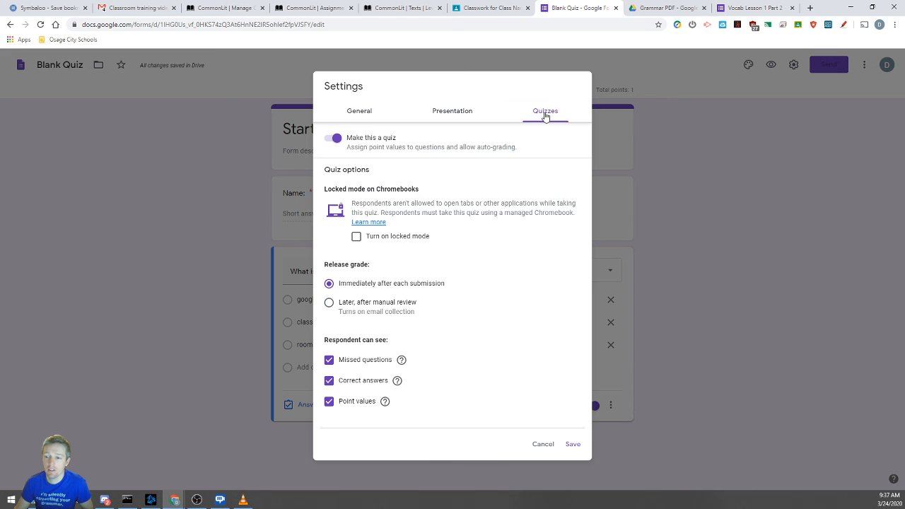
left_click(357, 240)
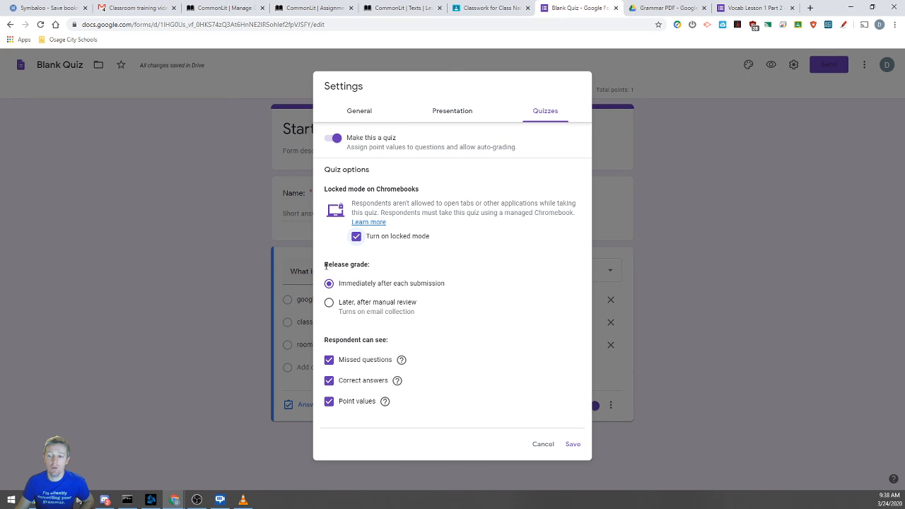
left_click_drag(325, 266, 381, 269)
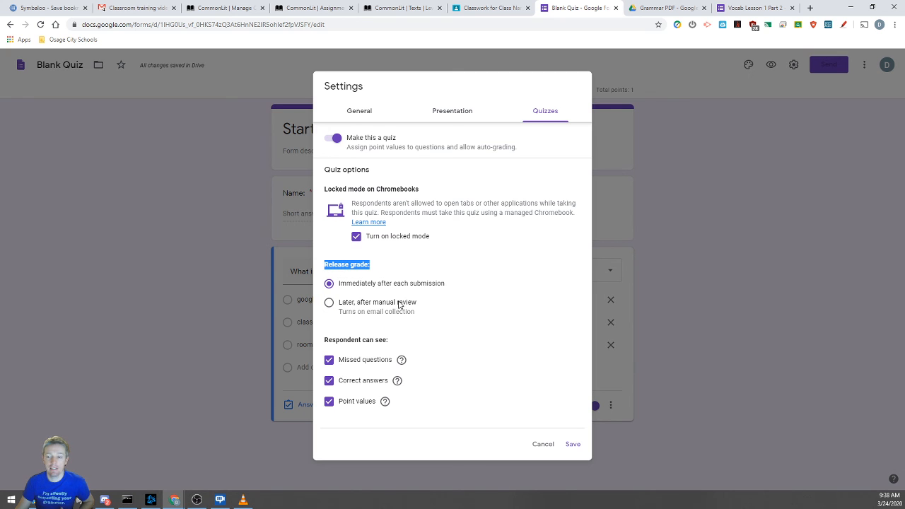
left_click_drag(341, 283, 484, 289)
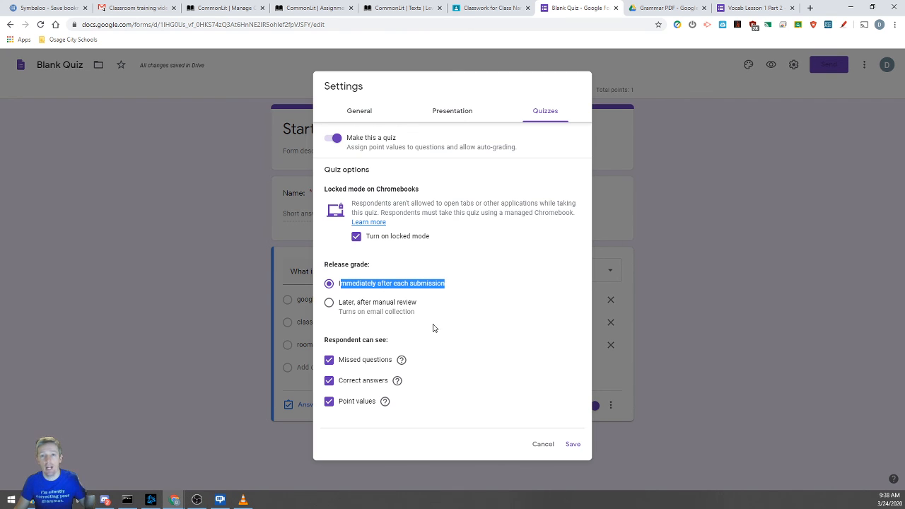
left_click(331, 304)
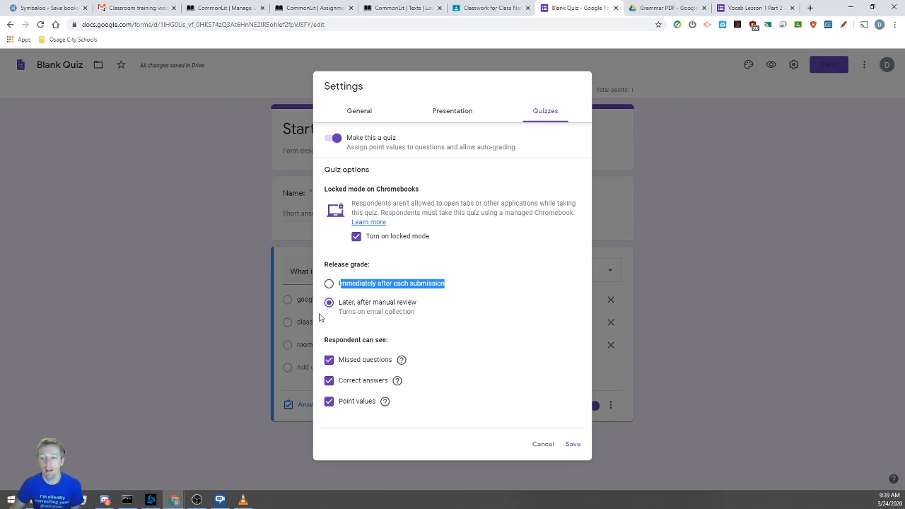
left_click(345, 339)
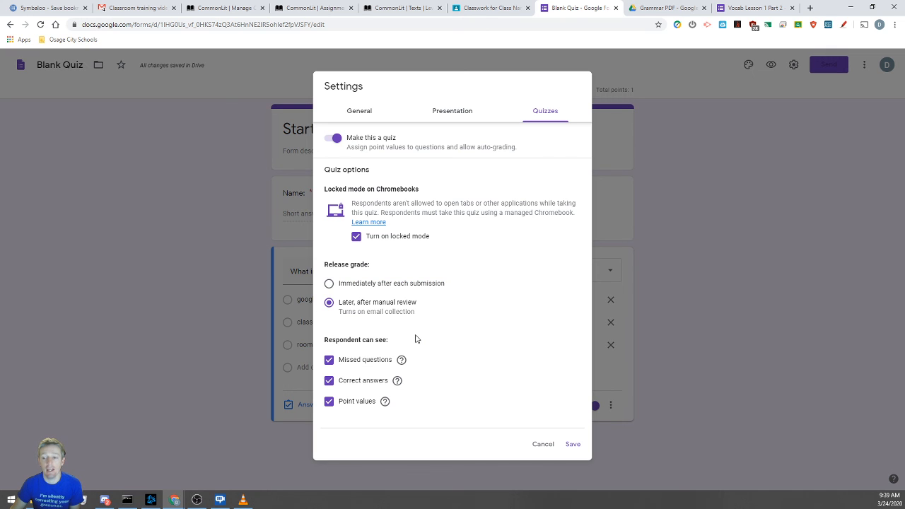
- Let respondents see missed questions and point values but not correct answers, and save the form settings
left_click(329, 381)
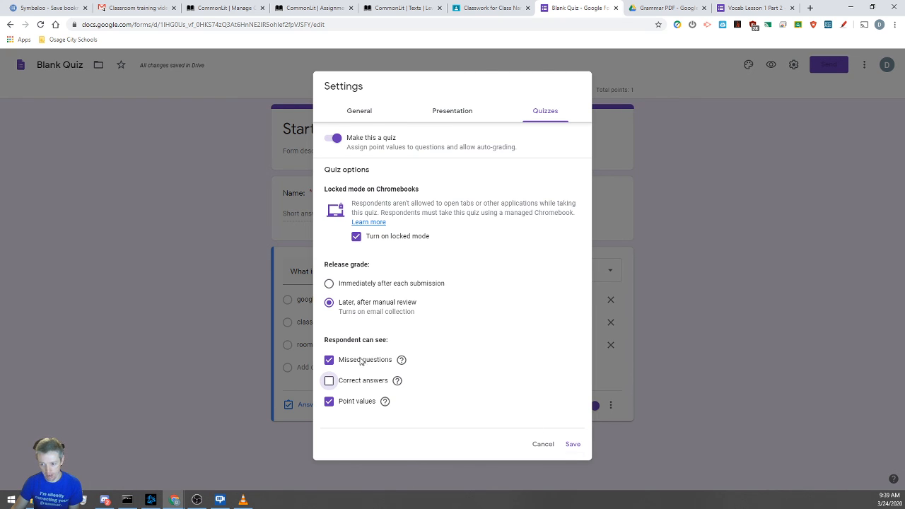
left_click(329, 360)
left_click(329, 401)
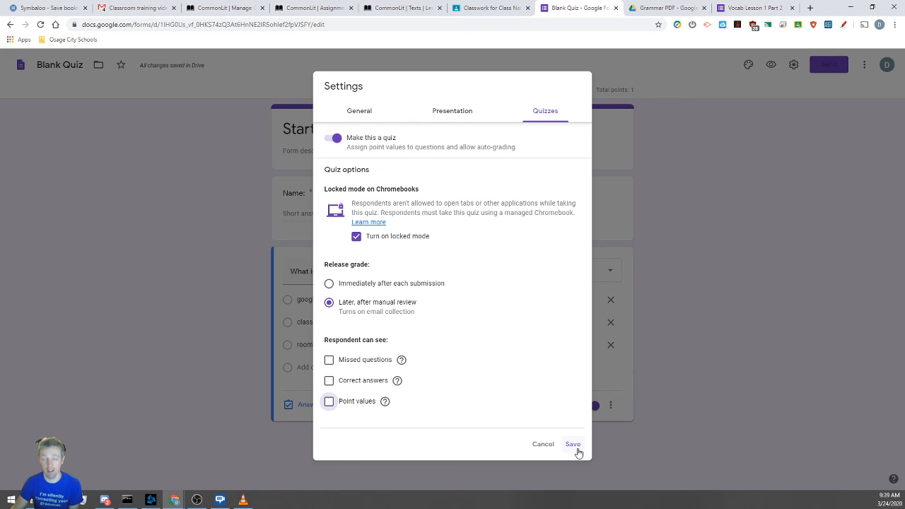
left_click(329, 360)
left_click(329, 402)
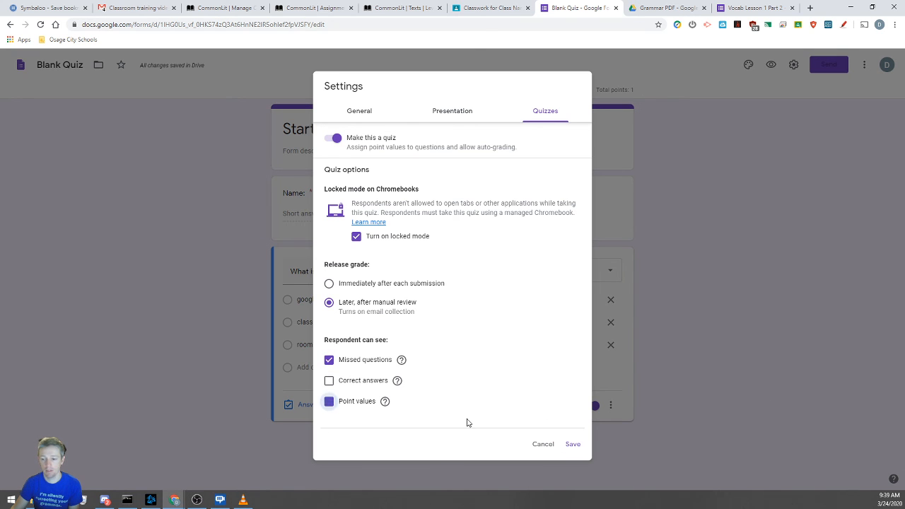
left_click(573, 445)
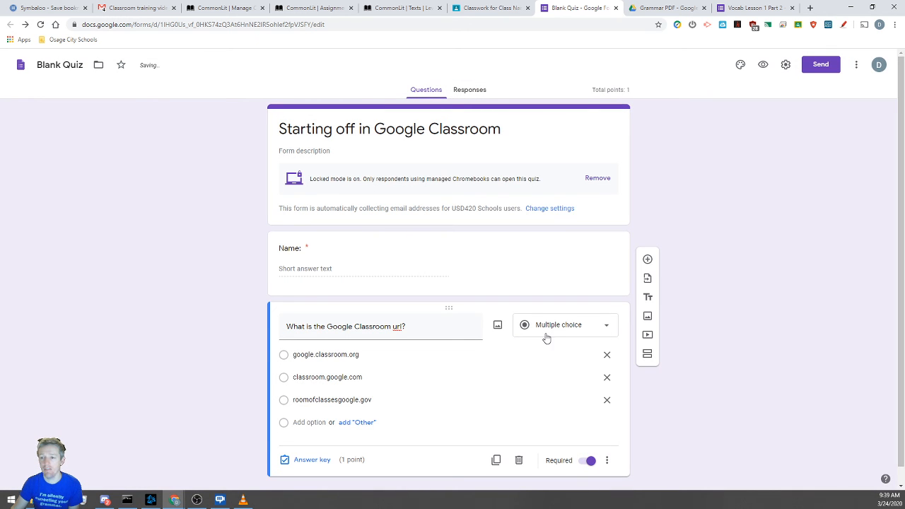
- Close the quiz form and turn on locked mode on Chromebooks for the Blank Quiz attached to the Classroom assignment
scroll(627, 400, "down", 1)
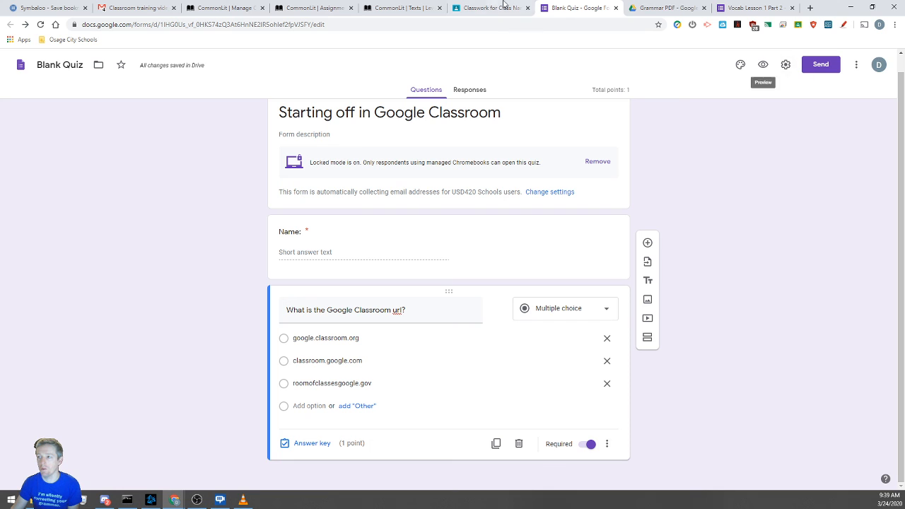
left_click(615, 8)
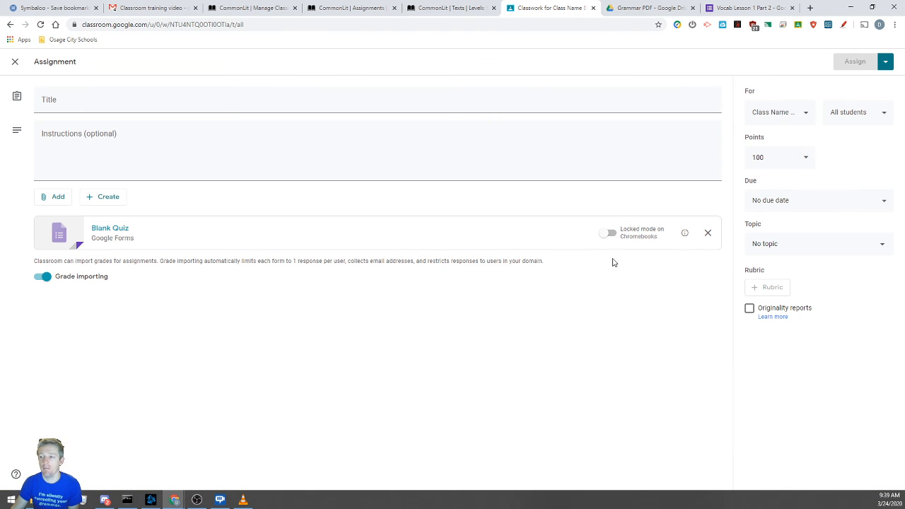
left_click(606, 233)
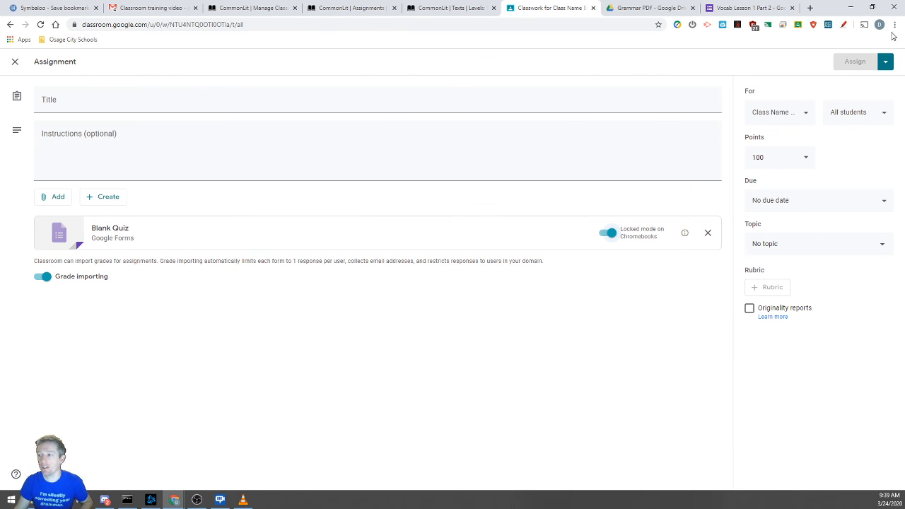
- Title the assignment "Google Classroom Quiz" and assign it to all students
left_click(130, 101)
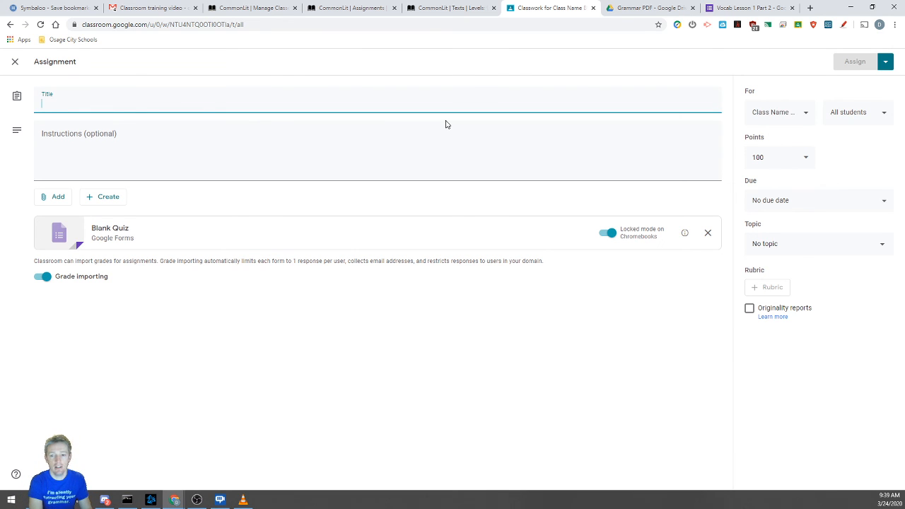
type("Google Classr")
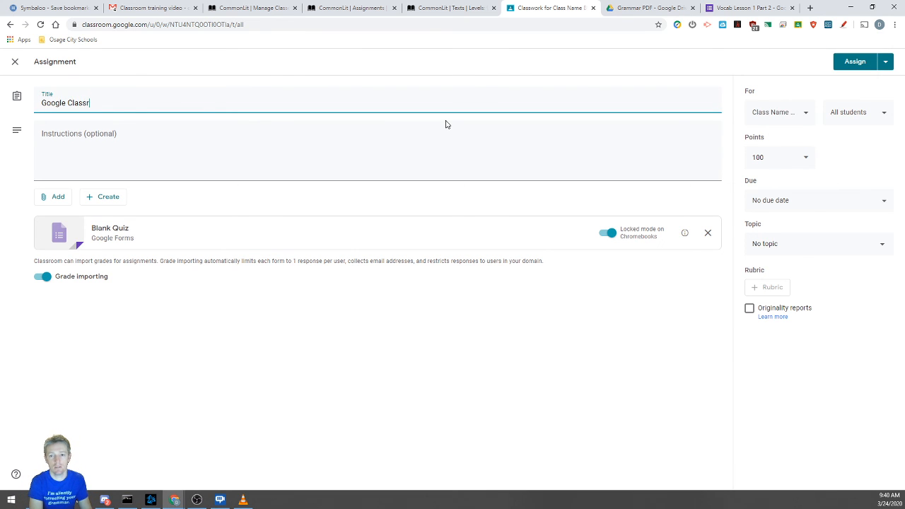
type("oom Quiz")
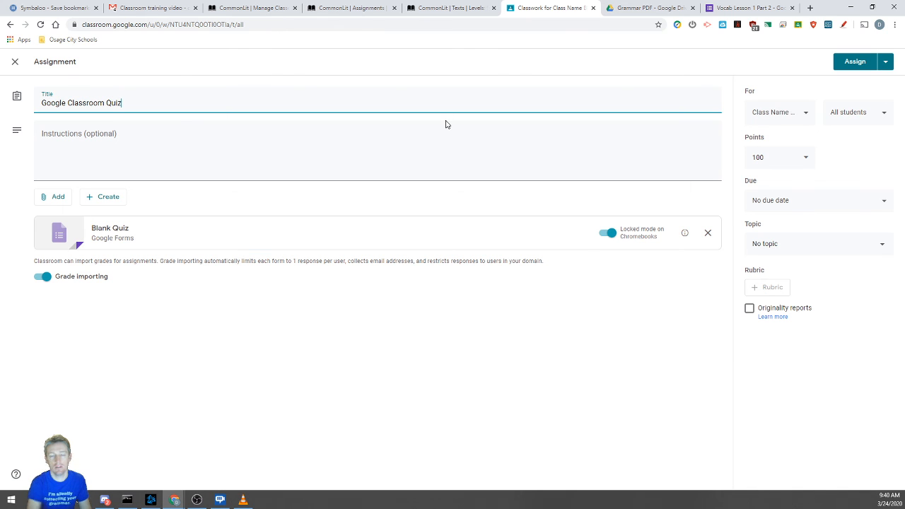
left_click(548, 158)
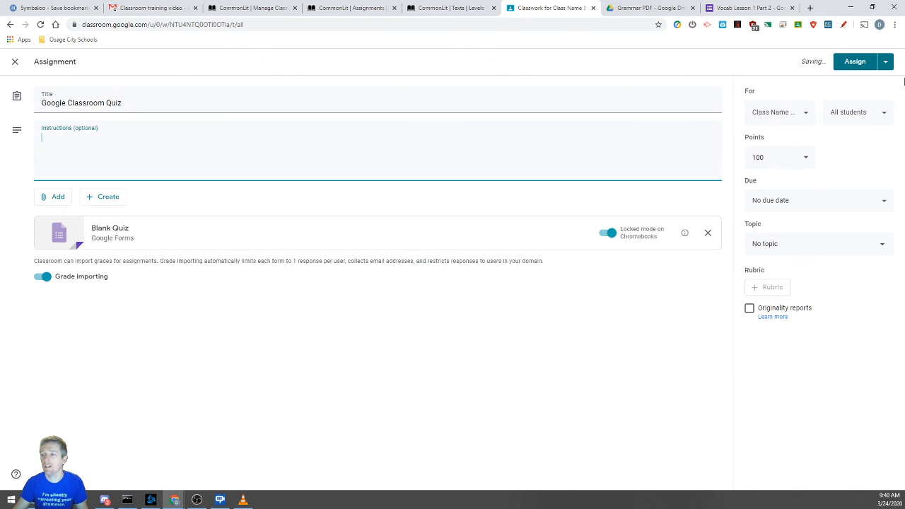
left_click(856, 62)
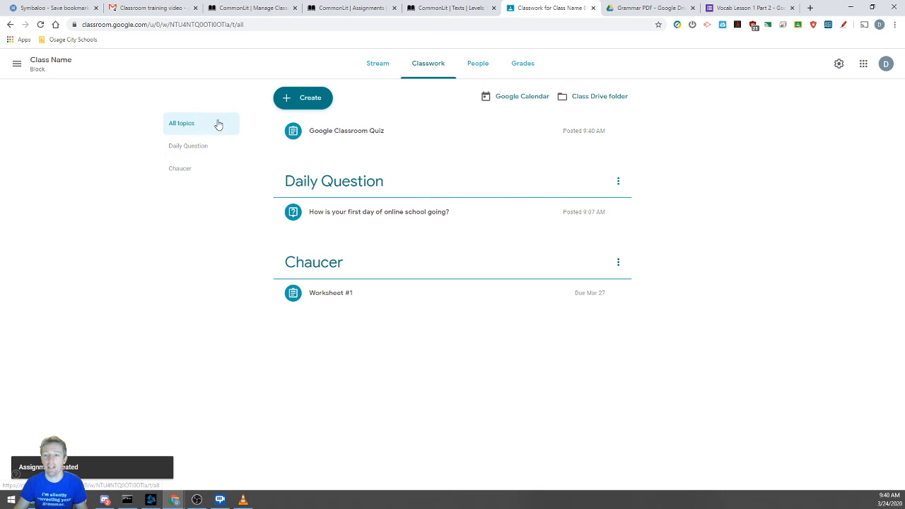
- Edit the Google Classroom Quiz assignment to put it under a new topic named "Silly Quiz" and save it
left_click(618, 133)
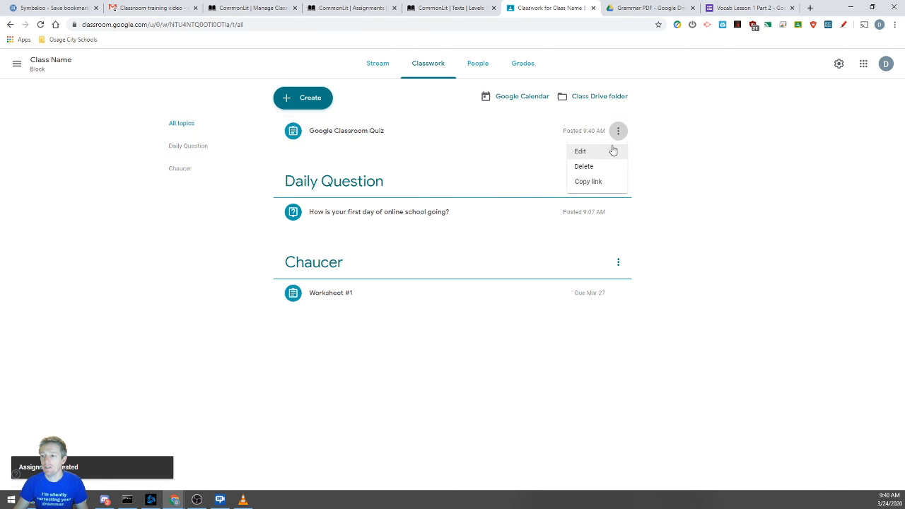
left_click(610, 147)
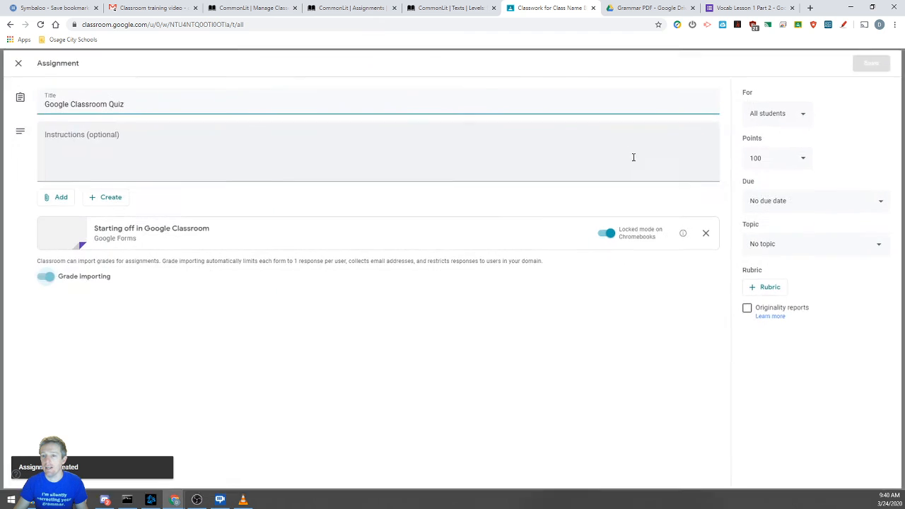
left_click(785, 247)
left_click(787, 269)
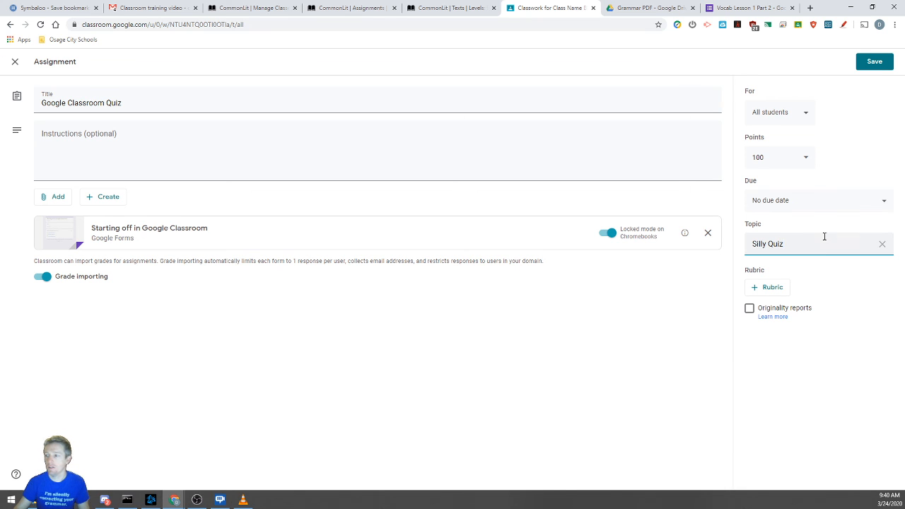
left_click(873, 62)
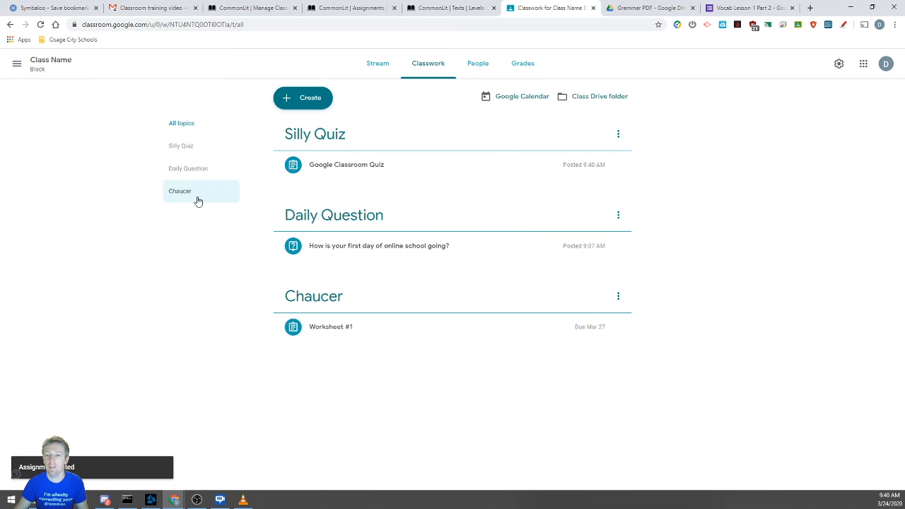
left_click(327, 165)
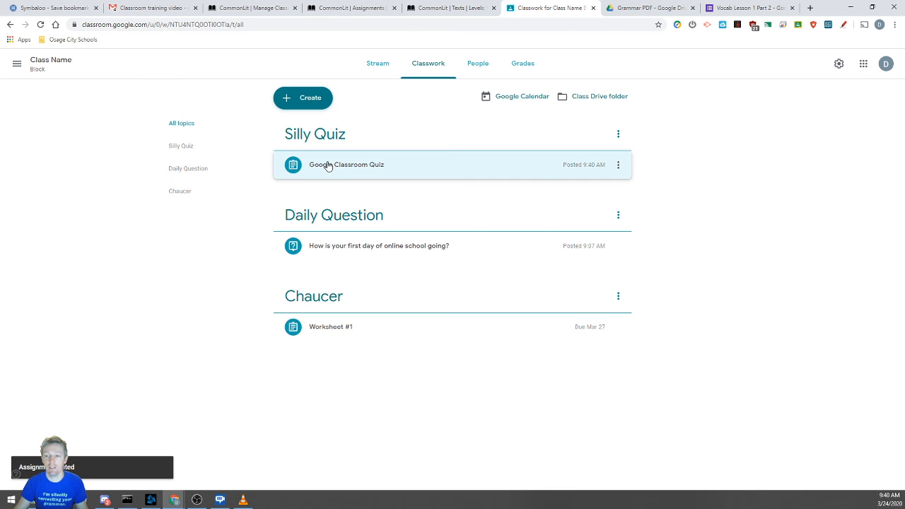
left_click_drag(328, 165, 361, 155)
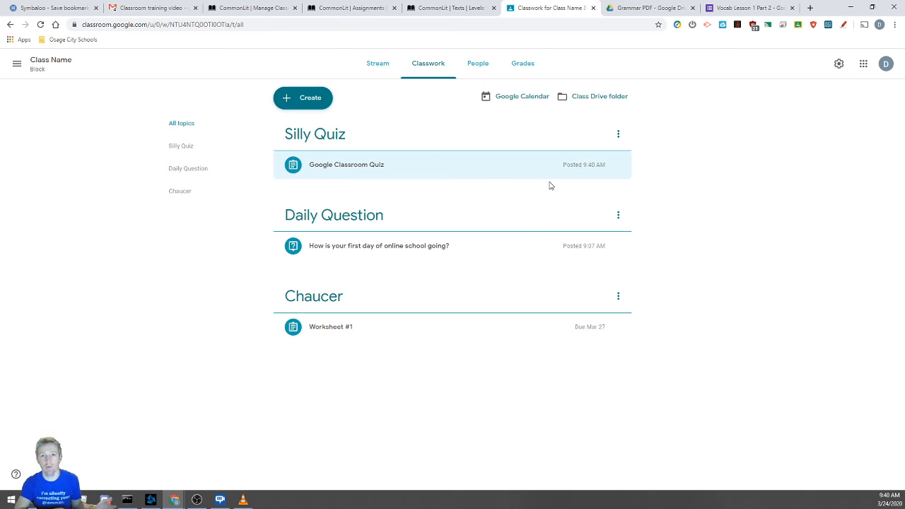
left_click(303, 102)
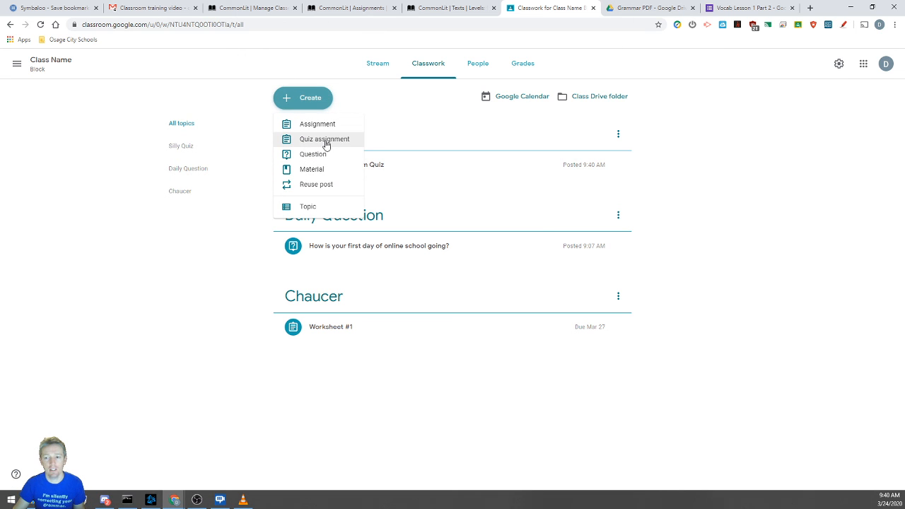
left_click(325, 126)
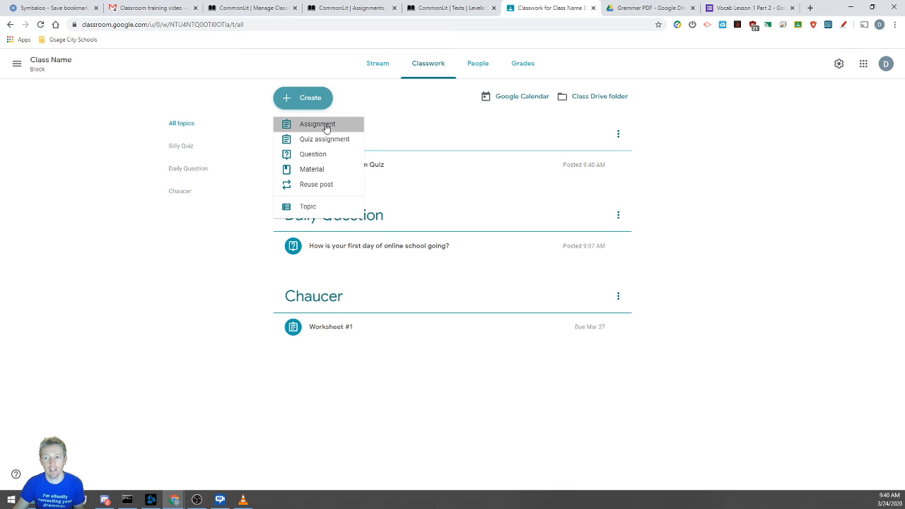
- Switch to the Vocab Lesson 1 Part 2 form and look through its questions
left_click(750, 8)
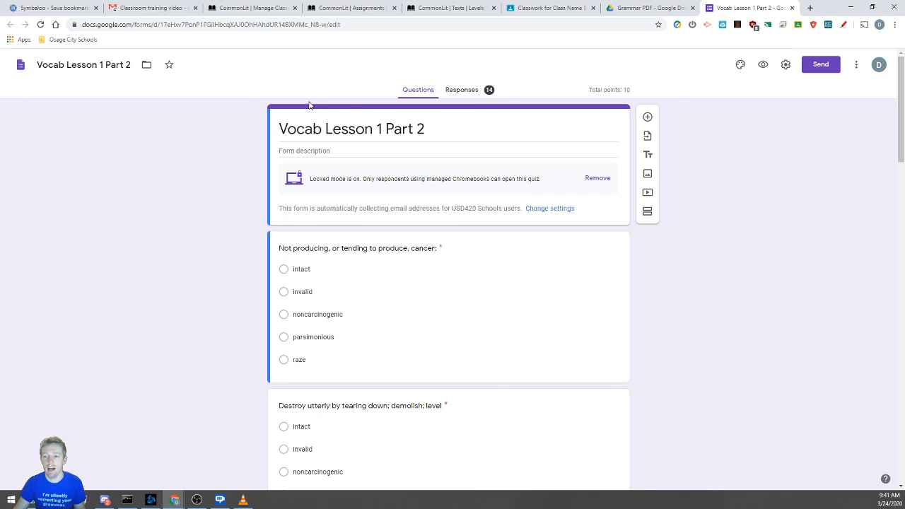
scroll(397, 132, "down", 20)
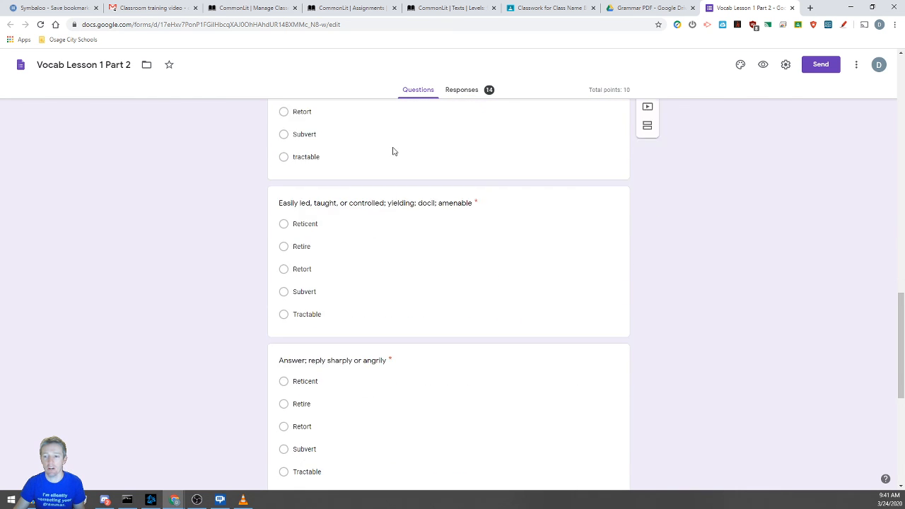
scroll(385, 183, "up", 20)
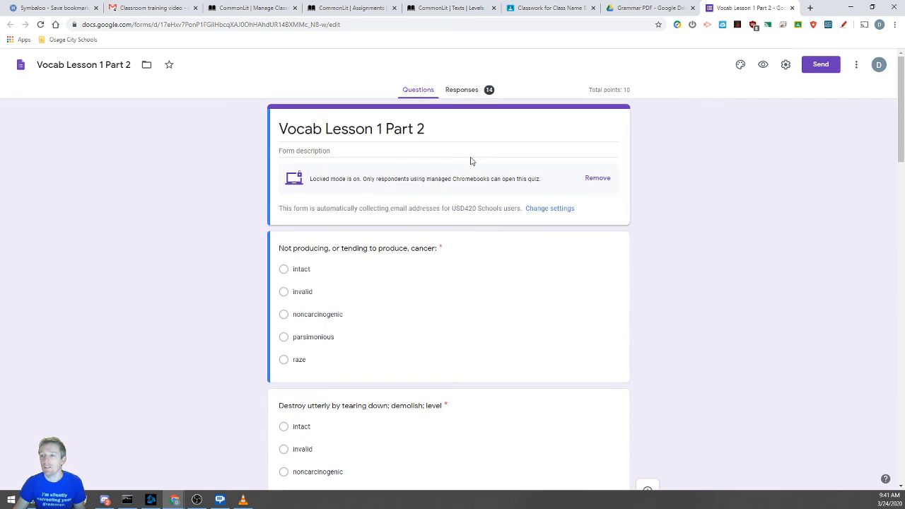
- Return to Google Classroom and start a new assignment titled "Vocab Quiz - Lesson 1 Part 2"
left_click(645, 8)
left_click(565, 8)
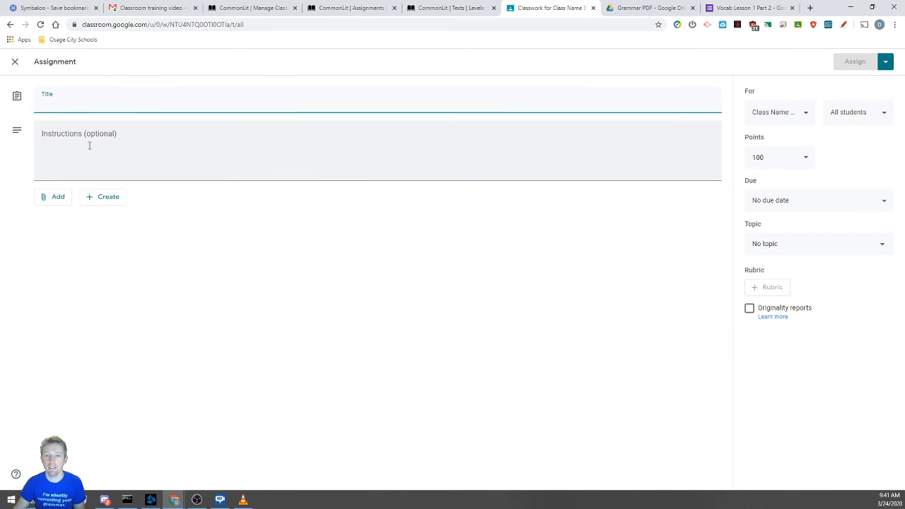
type("Vocab Quiz")
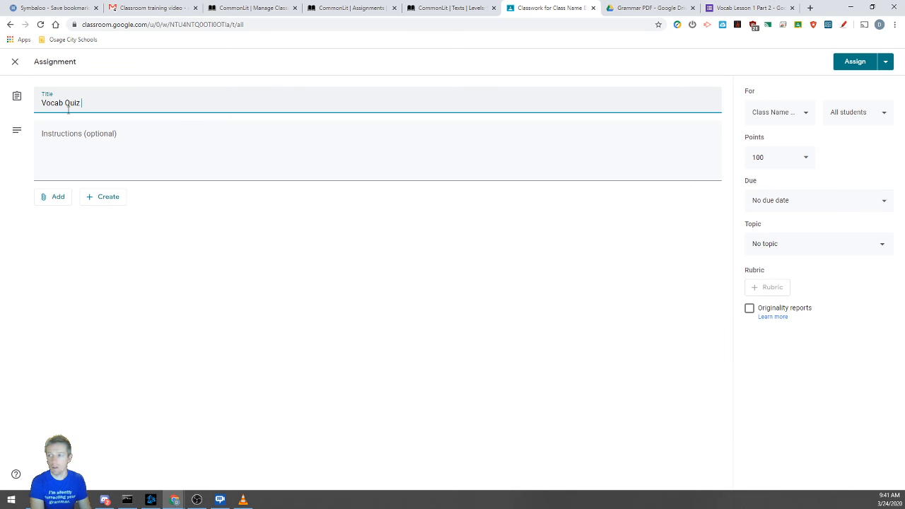
type(" - Lesson 1 Part 2")
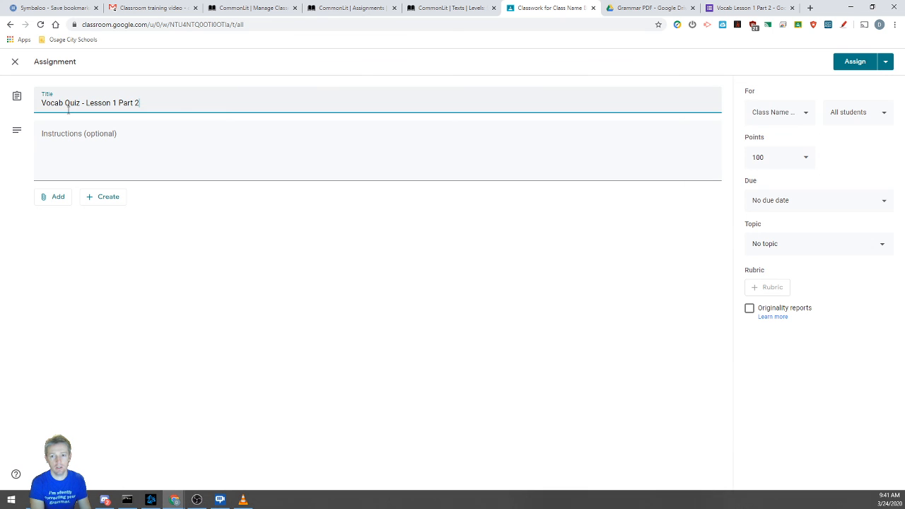
left_click(113, 158)
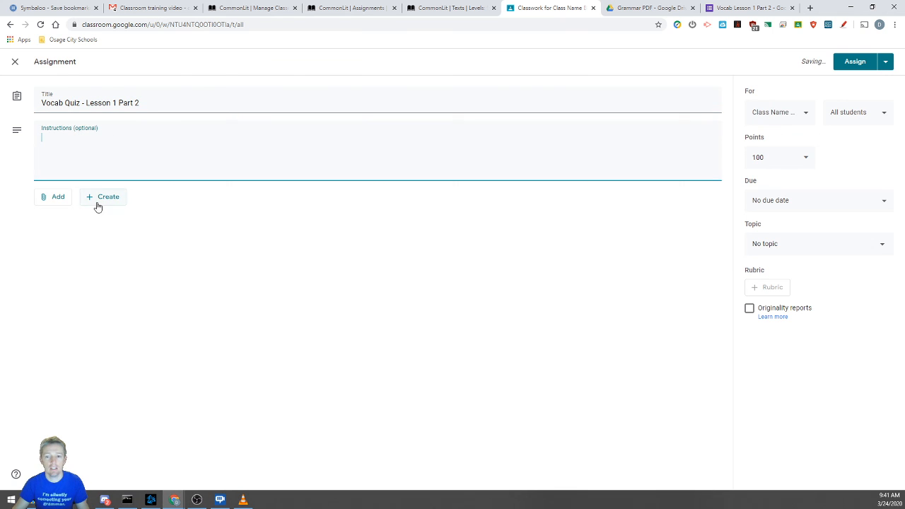
- Find the Vocab Lesson 1 Part 2 form in Google Drive by searching "Vocab Lesson 1" and attach it to the assignment
left_click(44, 203)
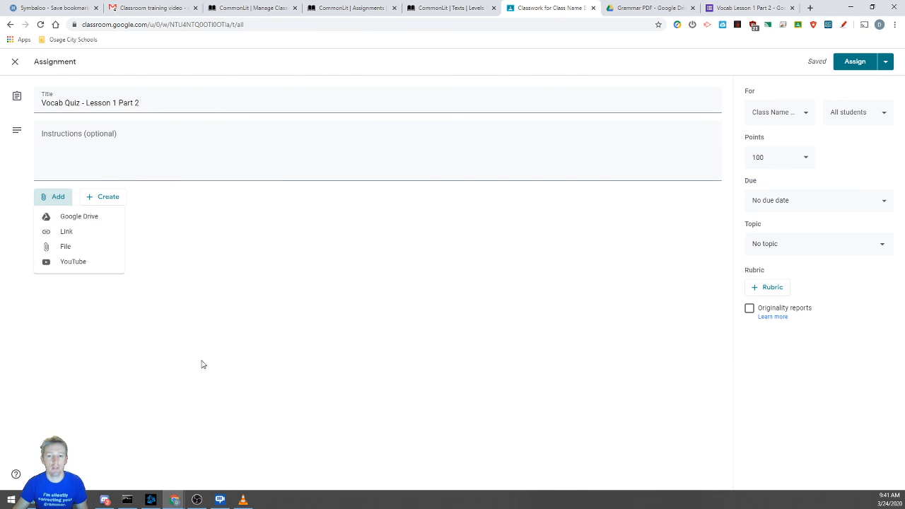
left_click(90, 219)
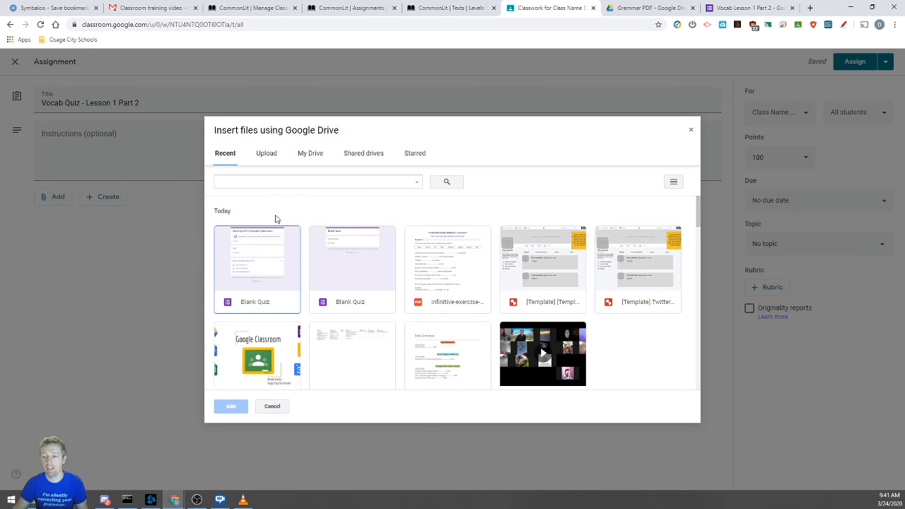
left_click(310, 153)
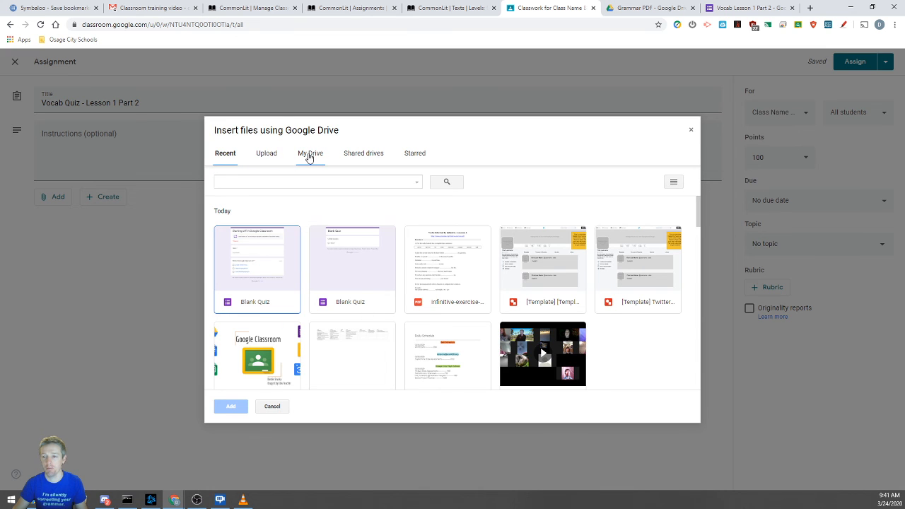
left_click(342, 181)
type("Voca")
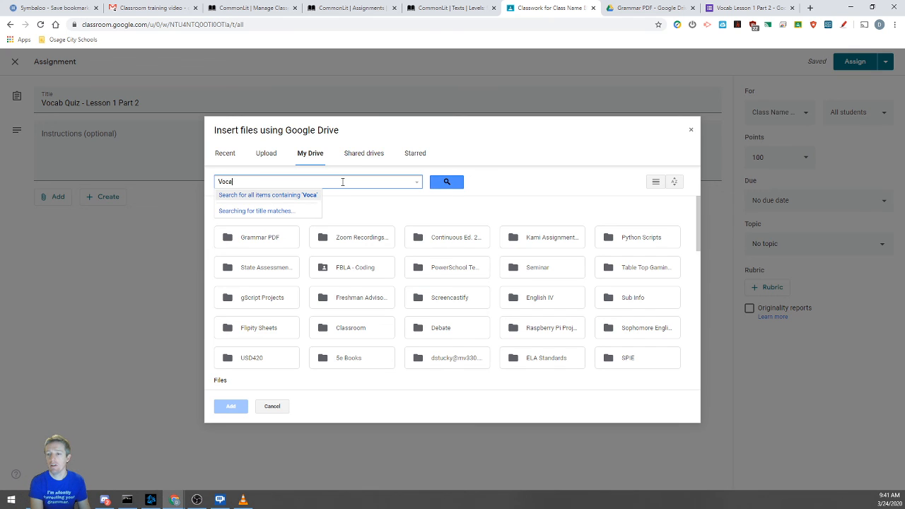
type("b Lesson 1")
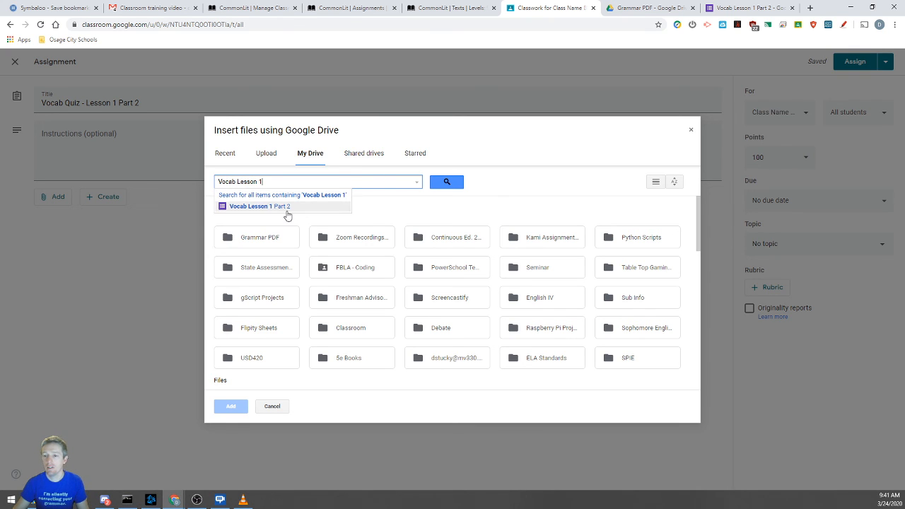
left_click(286, 209)
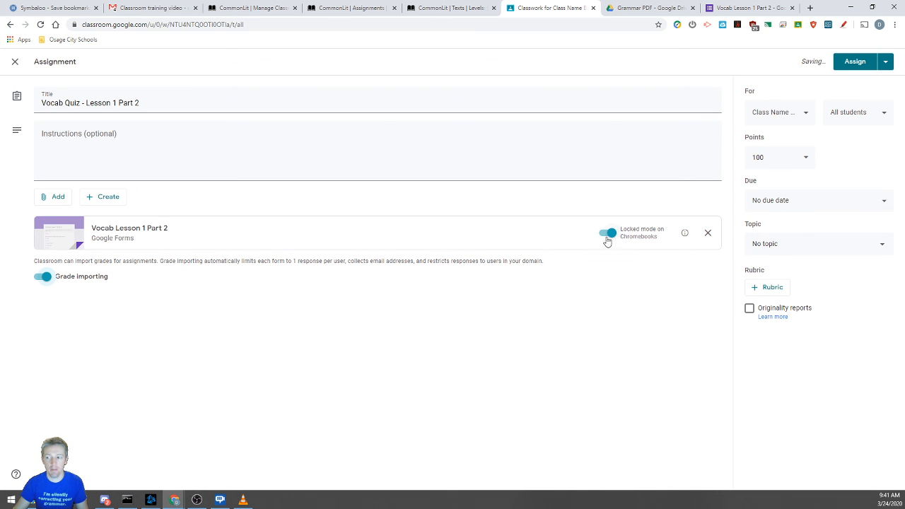
- Post the Vocab Quiz - Lesson 1 Part 2 assignment and move it into the Silly Quiz topic
left_click(756, 7)
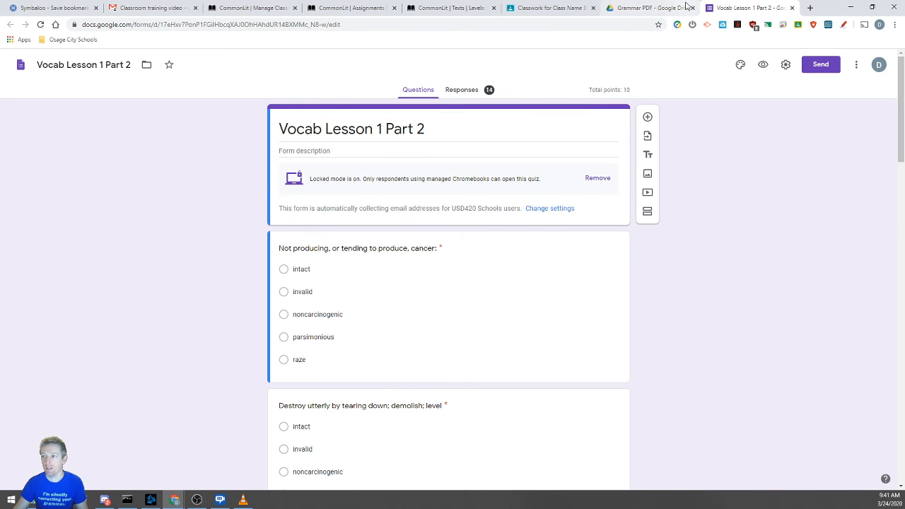
left_click(555, 8)
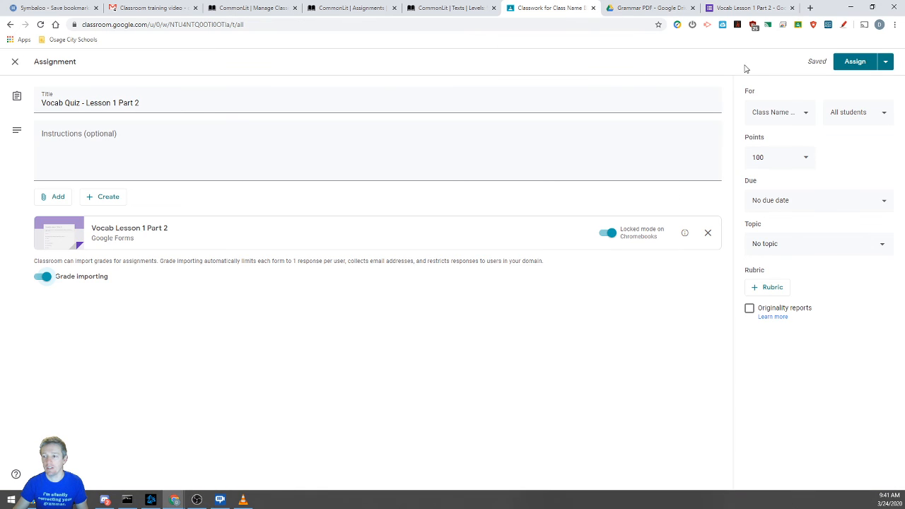
left_click(843, 68)
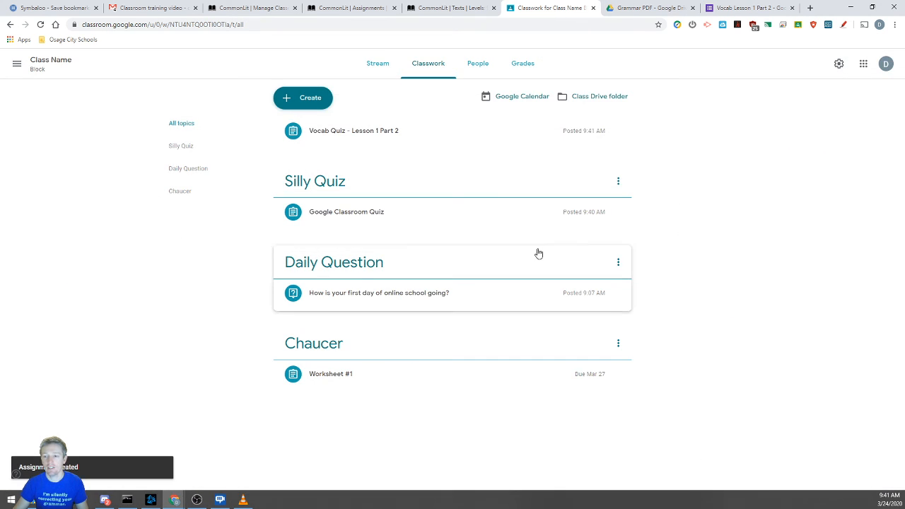
left_click_drag(346, 135, 338, 215)
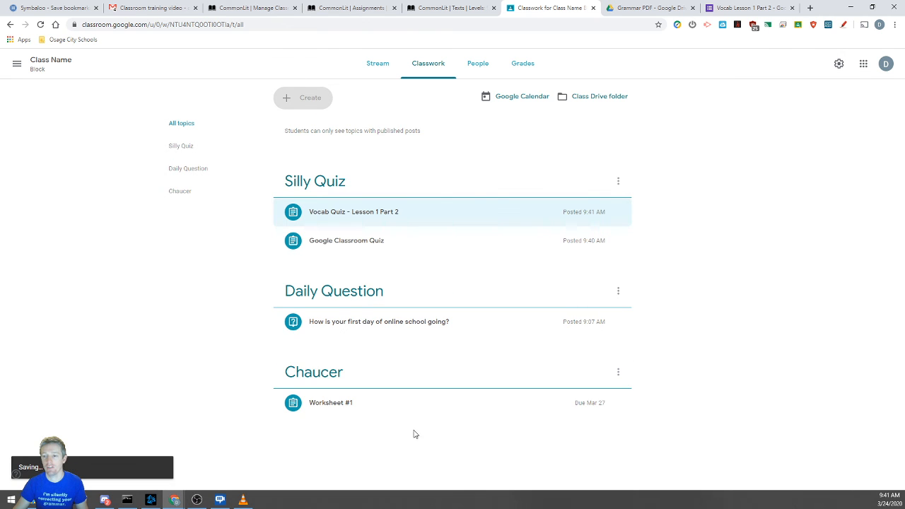
- Switch to the Vocab Lesson 1 Part 2 form and examine its response summary, including insights, student scores and per-question charts
left_click(736, 5)
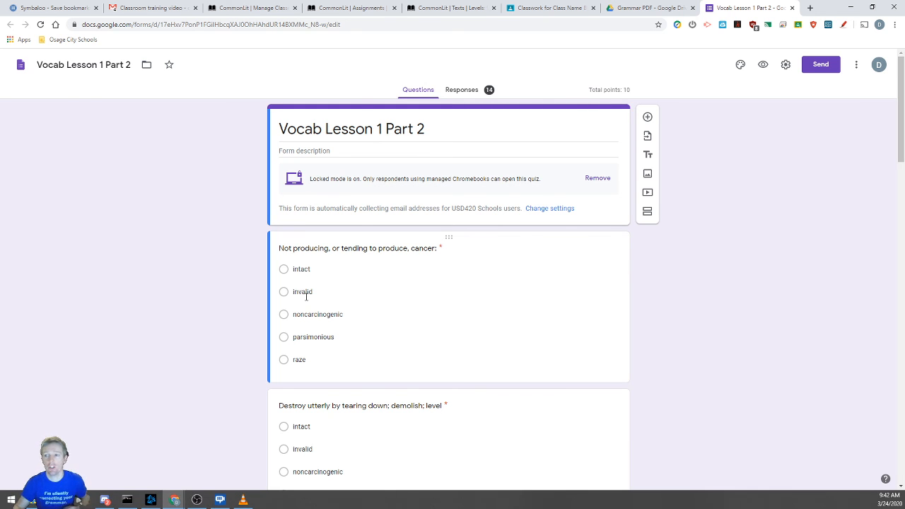
left_click(466, 90)
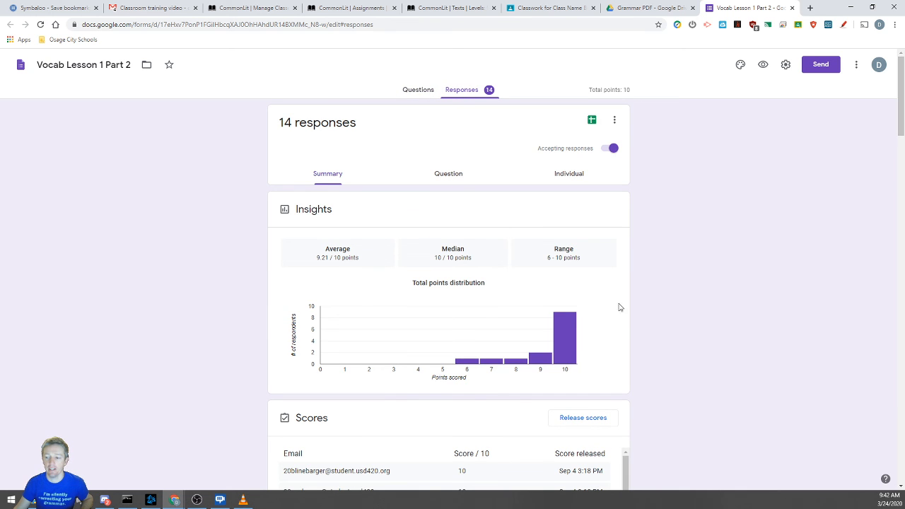
scroll(725, 329, "down", 4)
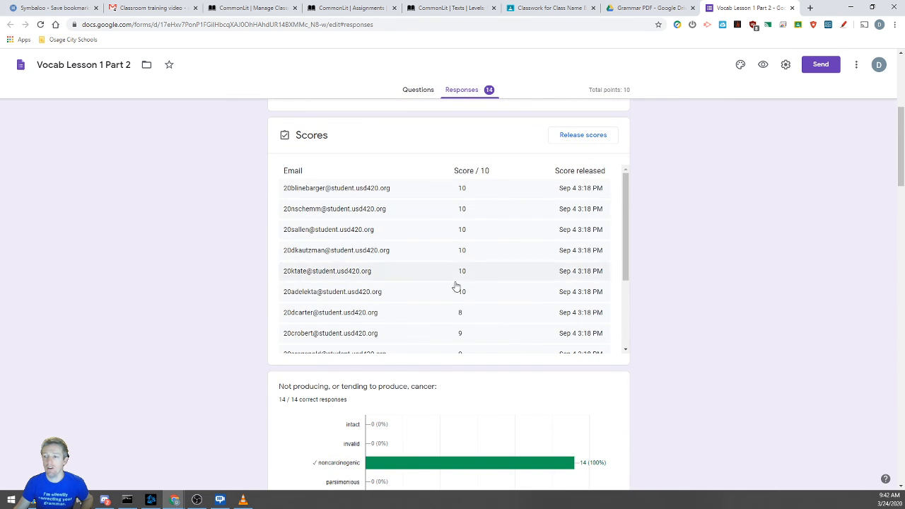
scroll(460, 283, "down", 10)
scroll(645, 269, "down", 11)
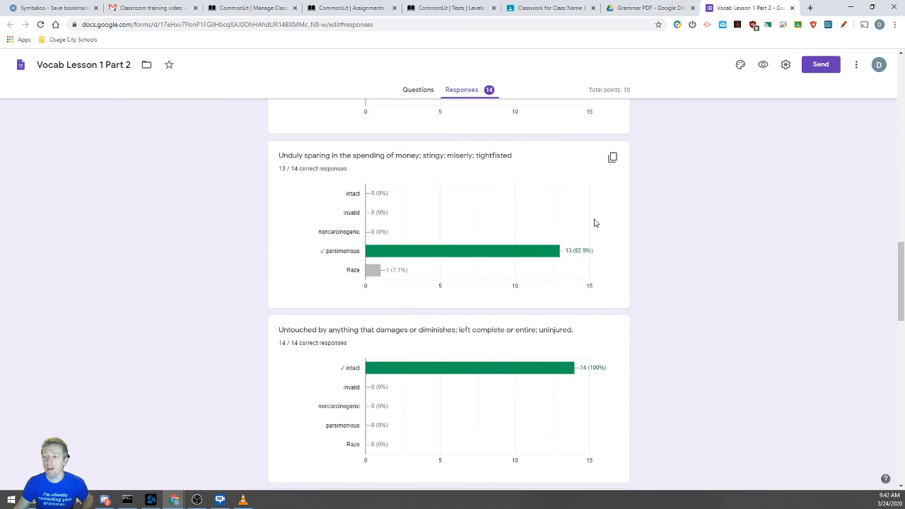
scroll(462, 118, "up", 3)
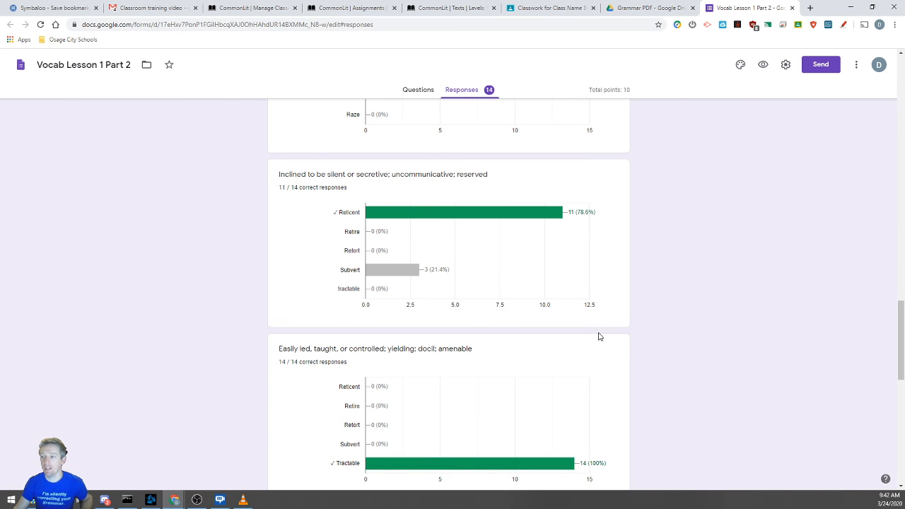
scroll(501, 298, "down", 8)
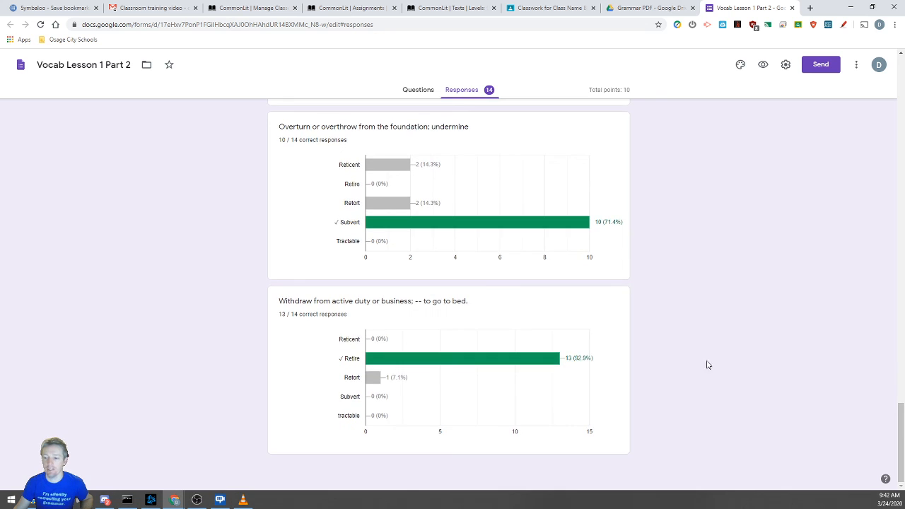
scroll(596, 334, "up", 4)
scroll(596, 334, "up", 10)
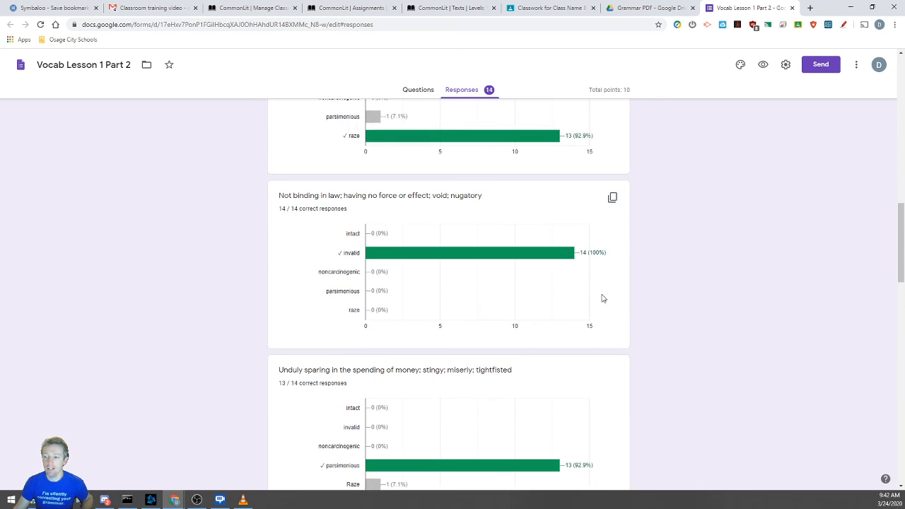
scroll(599, 301, "up", 15)
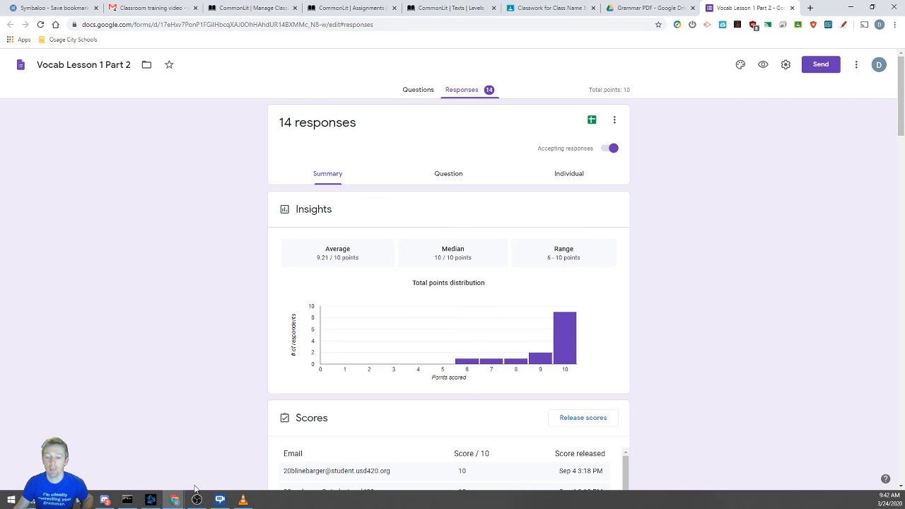
- Open Worksheet #1 under the Chaucer topic in Google Classroom for editing and check its attached Twitter Fictional Account template
left_click(545, 8)
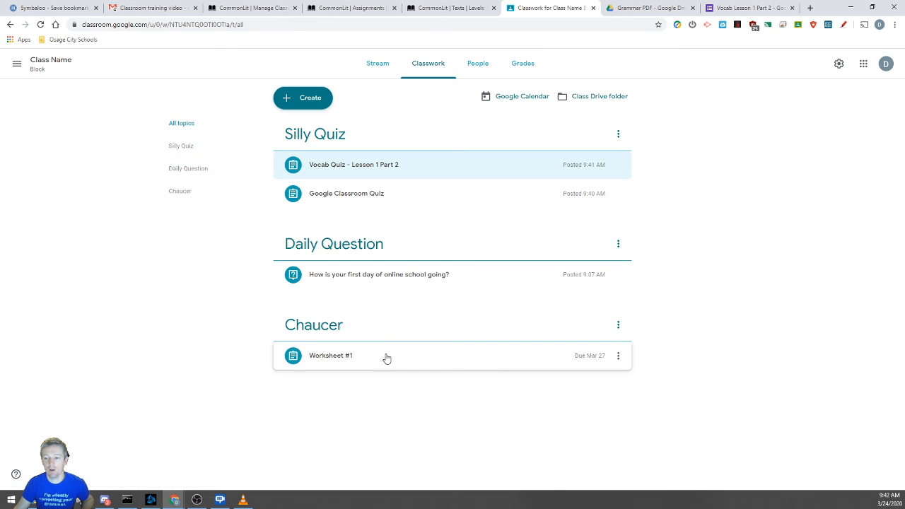
left_click(321, 362)
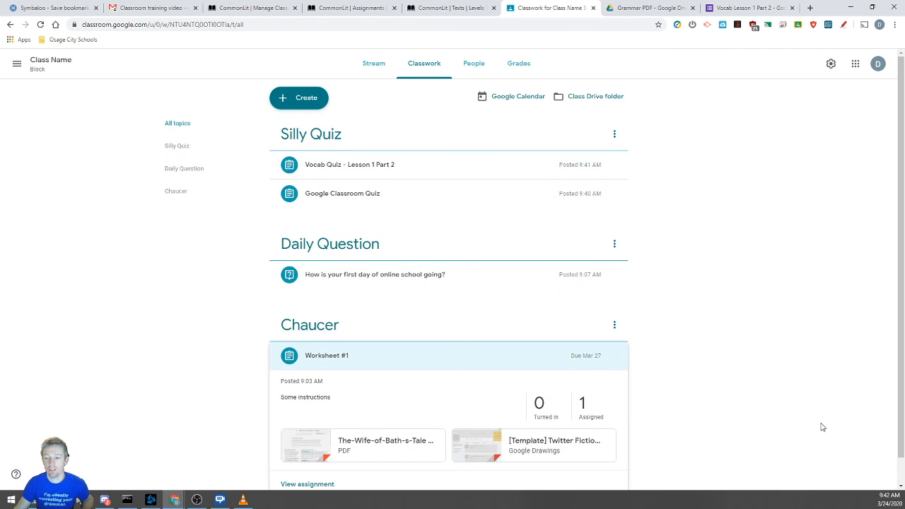
scroll(744, 396, "down", 1)
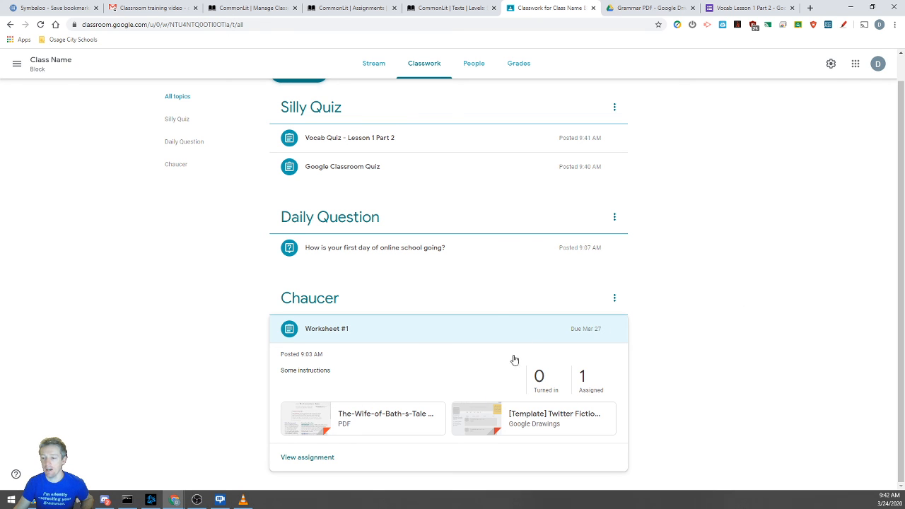
left_click(615, 330)
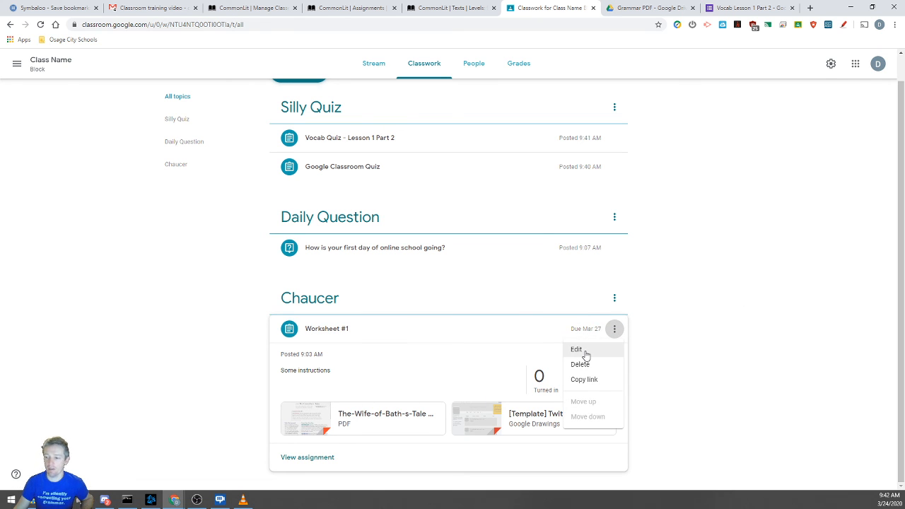
left_click(577, 350)
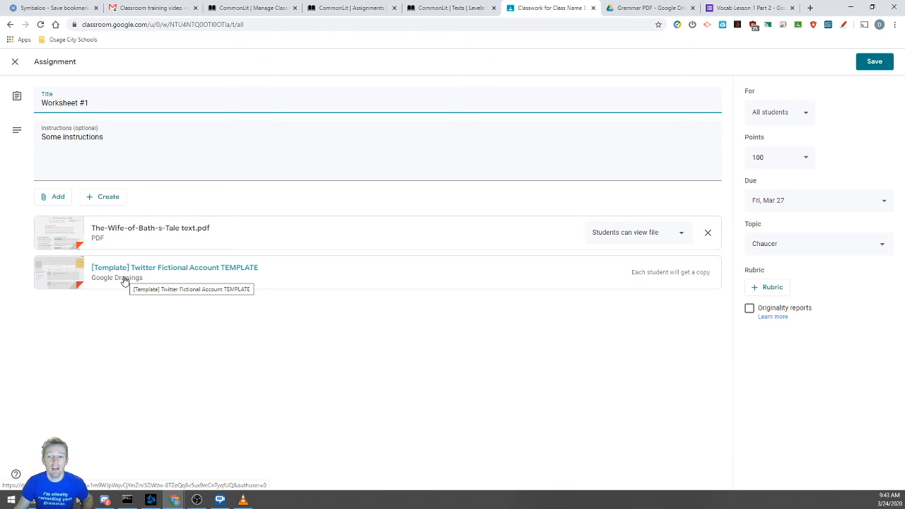
left_click(163, 272)
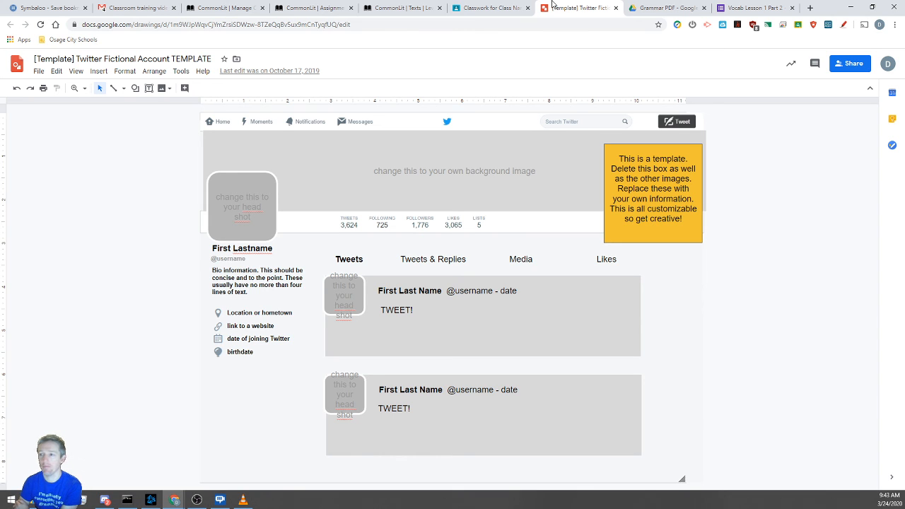
left_click(614, 8)
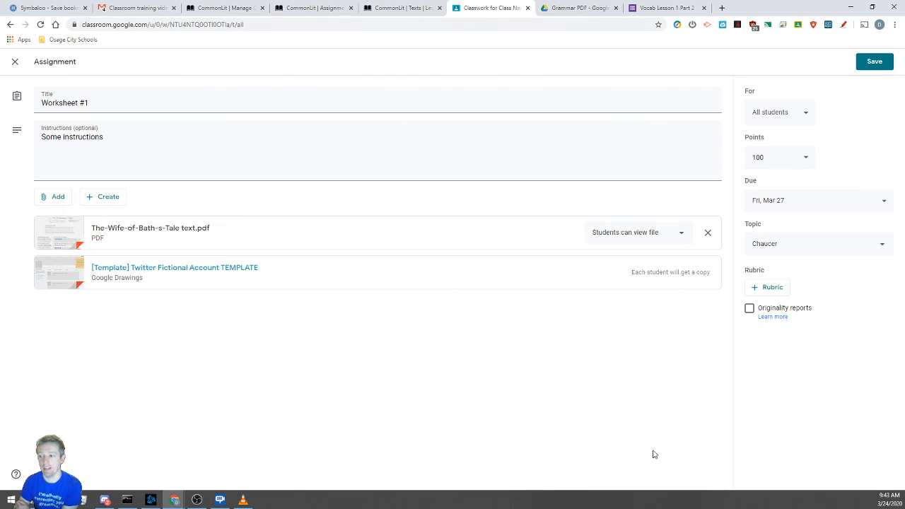
- Create a rubric for Worksheet #1 with a criterion titled "Creativity" and the criterion description "Be creative."
left_click(760, 289)
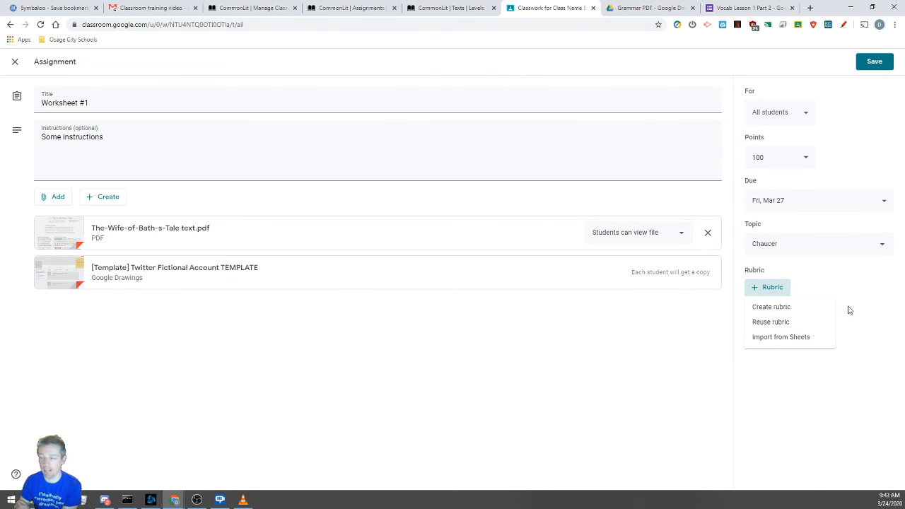
left_click(763, 310)
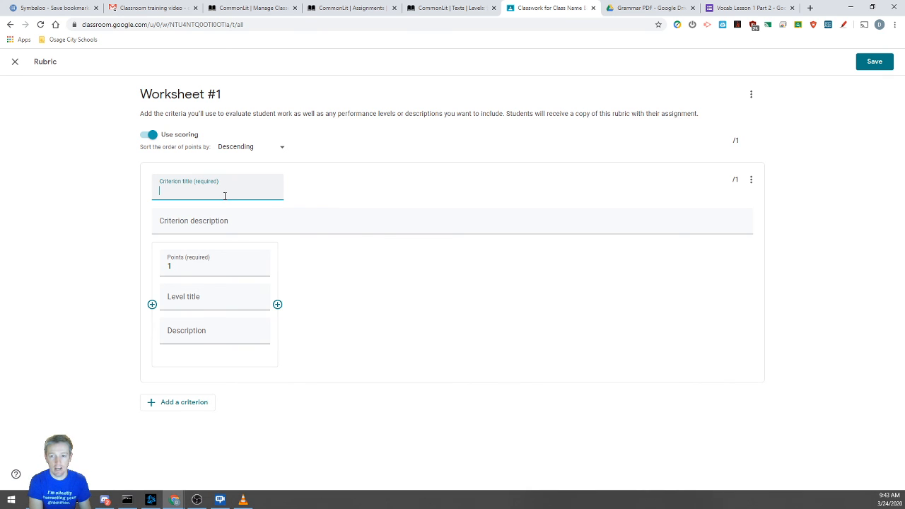
type("G")
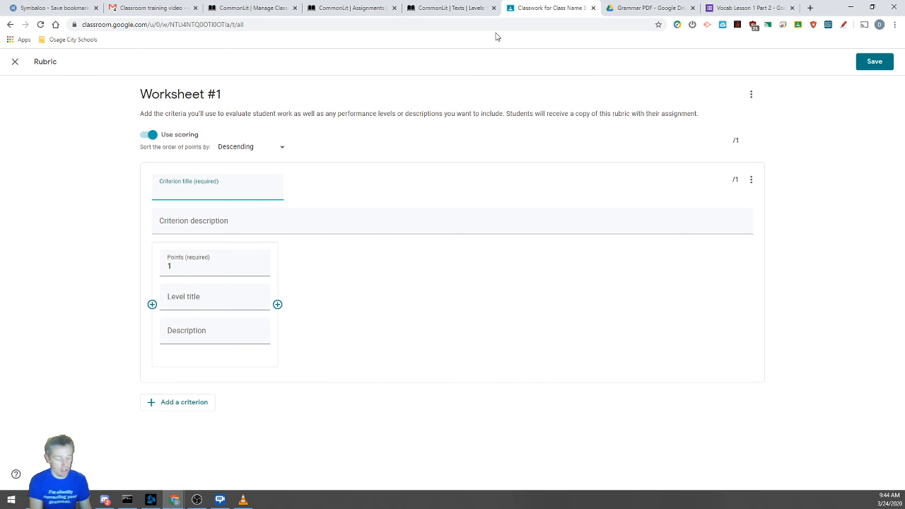
type("Creativiti")
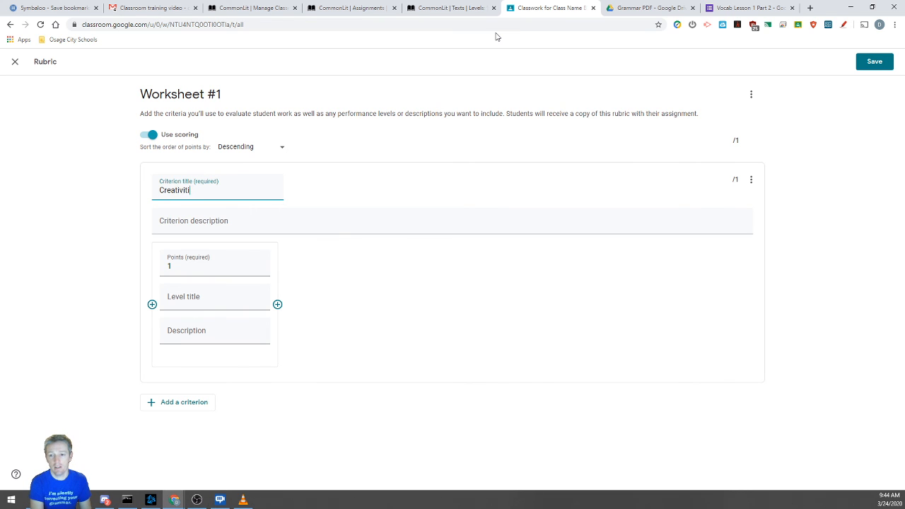
key("BackSpace")
type("y")
left_click(196, 223)
type("Be cree")
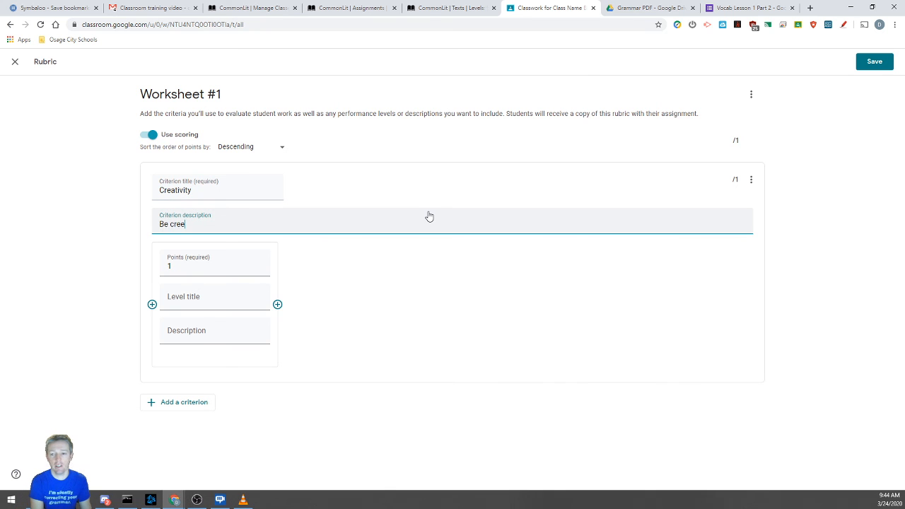
key("BackSpace")
type("ative.")
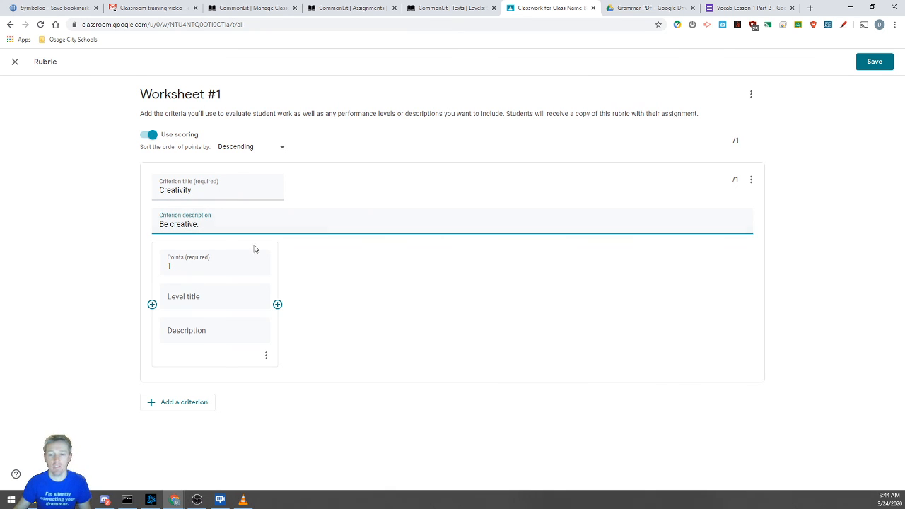
- Set the Creativity criterion's first level to 5 points, titled "Awesome", with the description "Super creative - great job!"
left_click(211, 267)
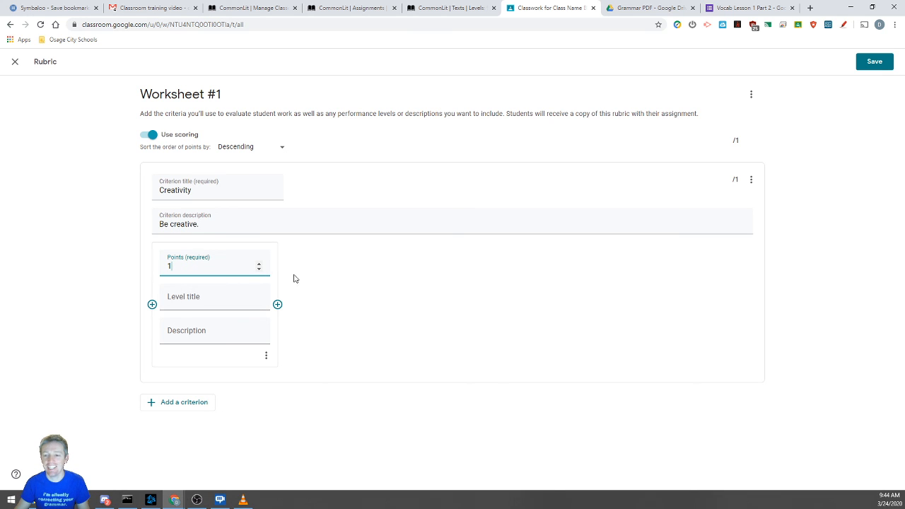
left_click(259, 263)
left_click(259, 264)
left_click(259, 264)
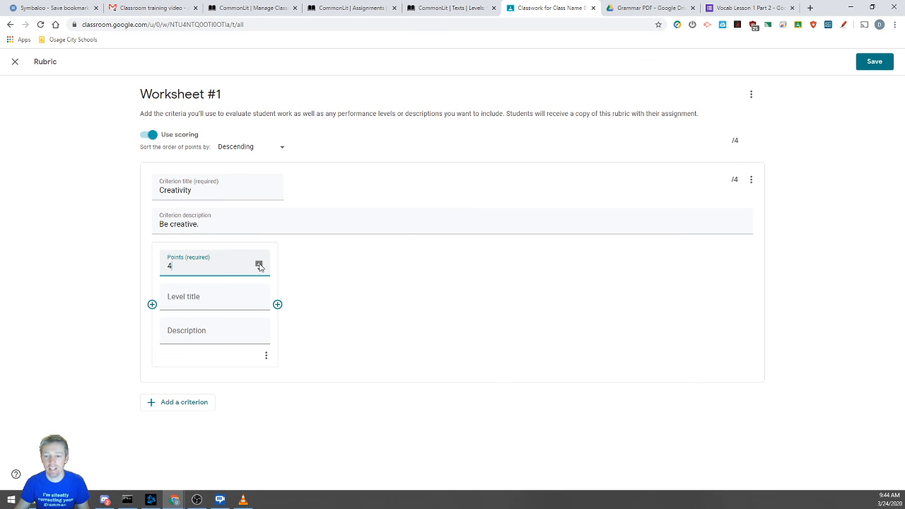
left_click(259, 263)
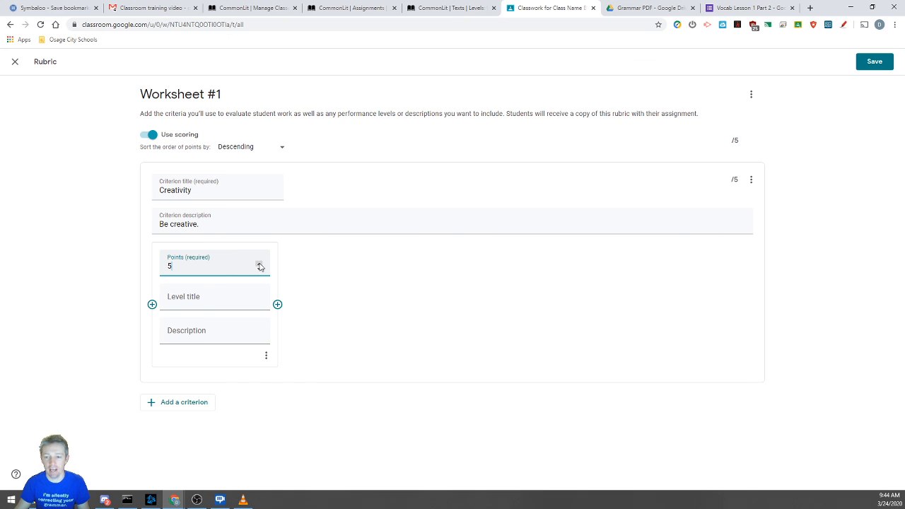
left_click(203, 303)
type("Awesome")
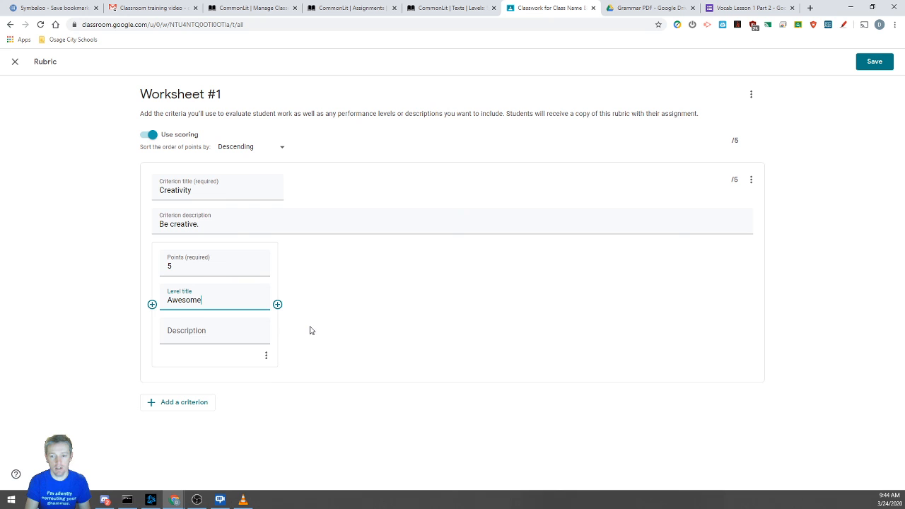
key("Tab")
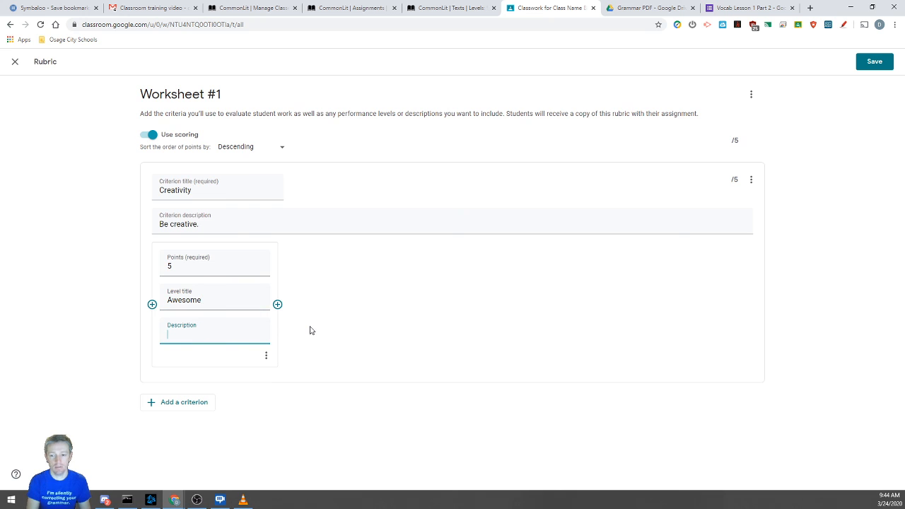
type("Super creat")
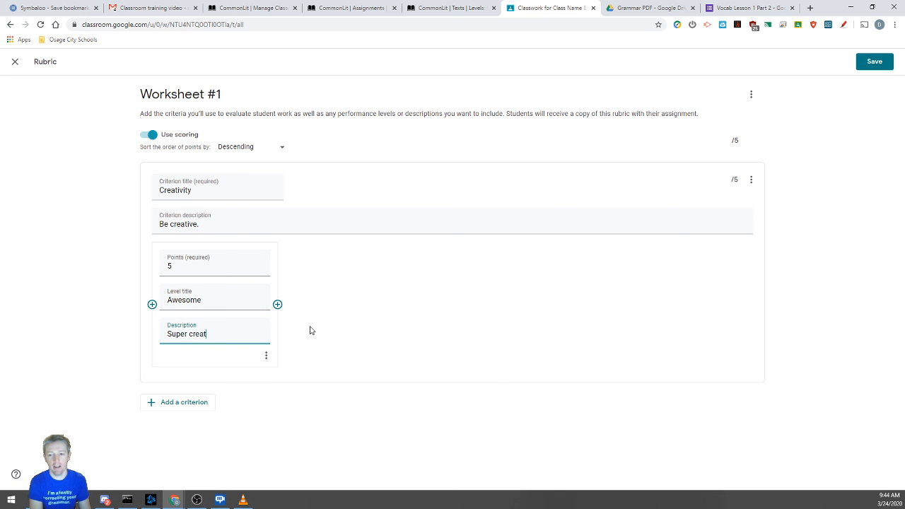
type("ive -g r")
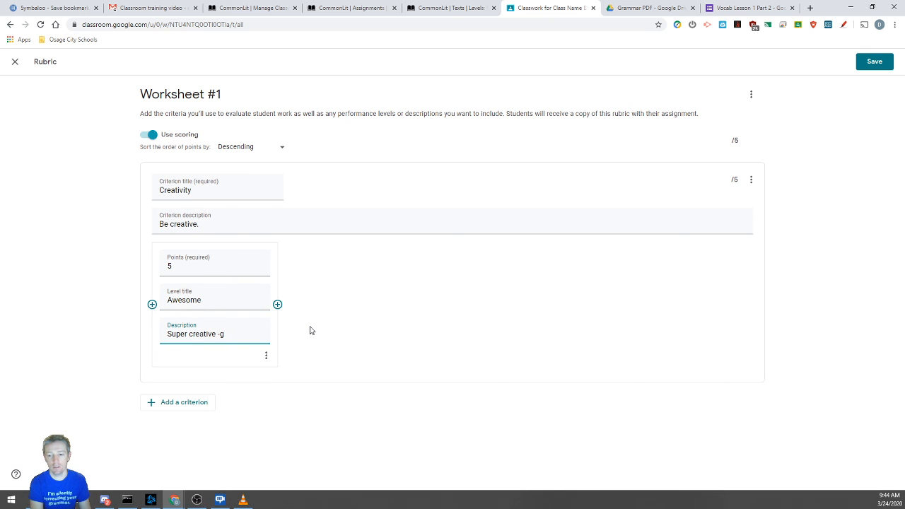
type("reat ")
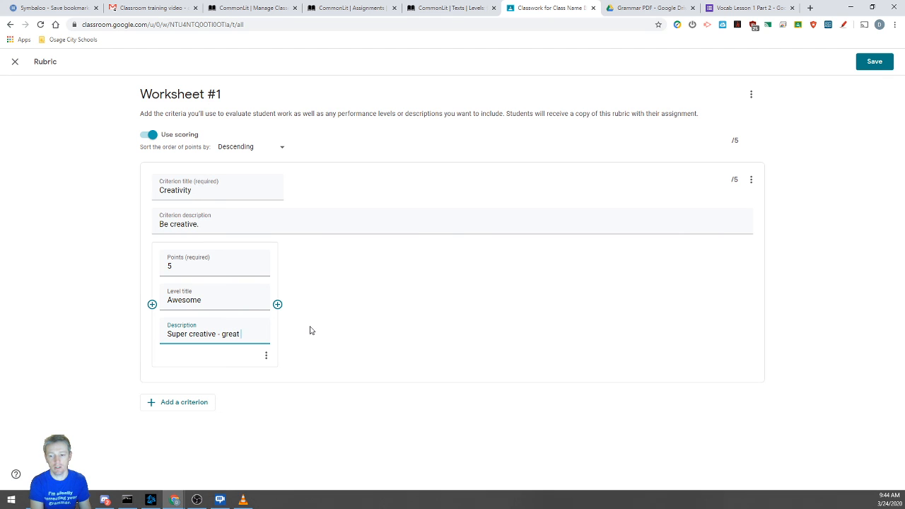
type("job!")
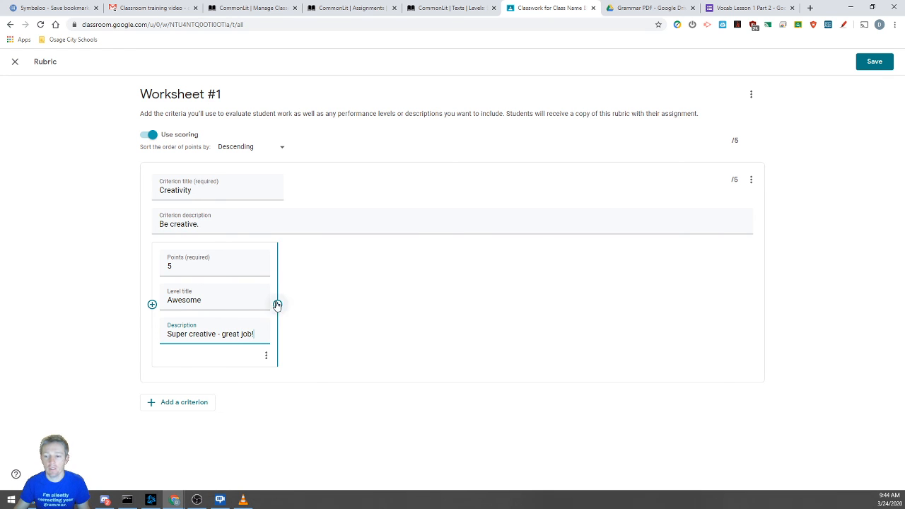
- Add a second Creativity level worth 4 points, titled "Not that bad", with the description "Pretty creative"
left_click(277, 305)
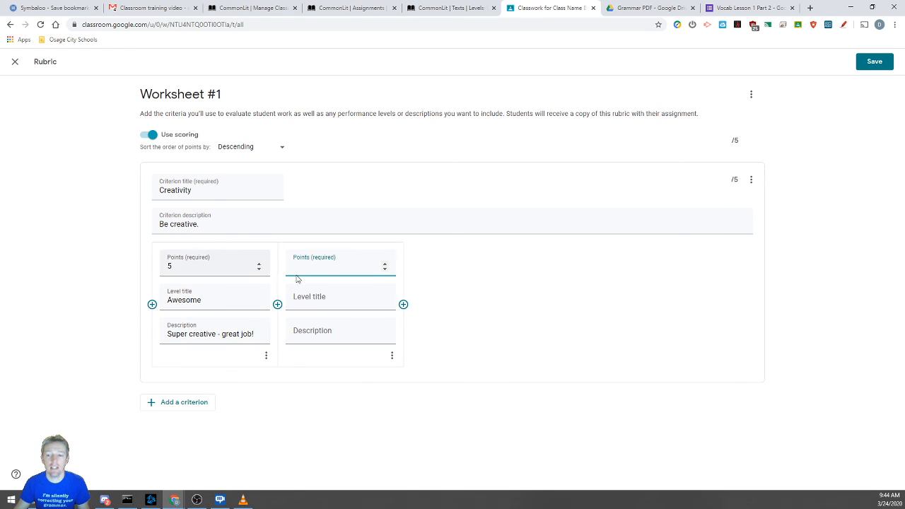
left_click(384, 264)
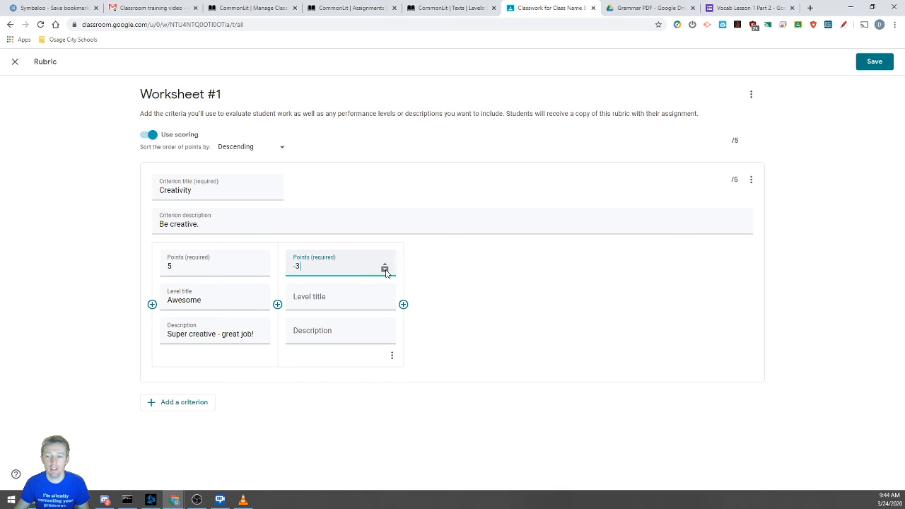
left_click(384, 268)
double_click(384, 266)
left_click(334, 297)
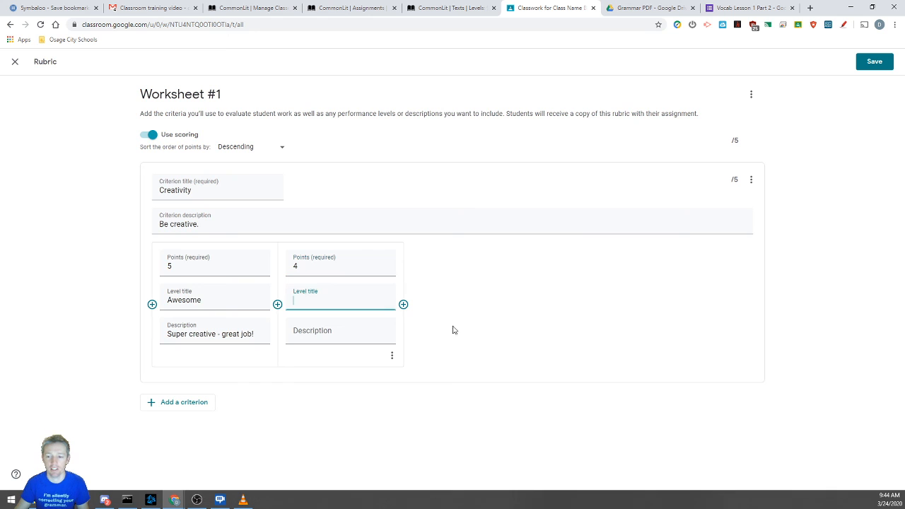
type("Nott")
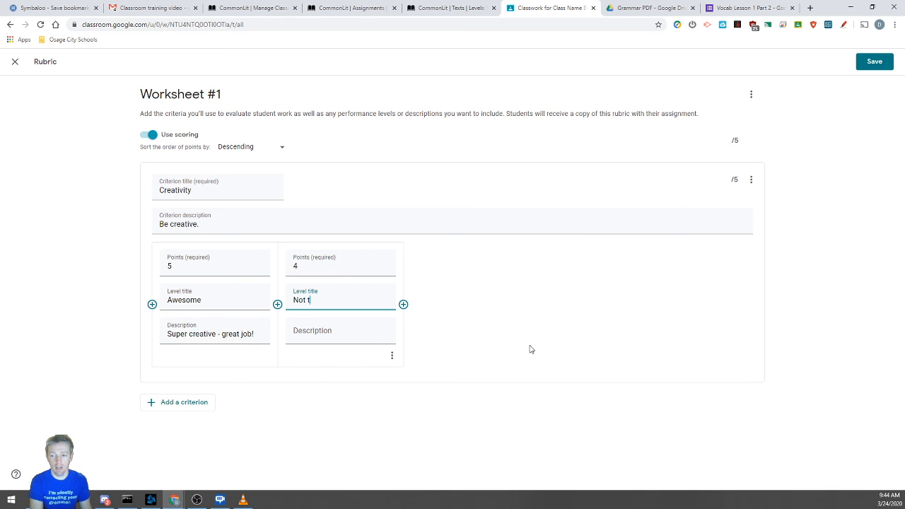
key("BackSpace")
type("that bad")
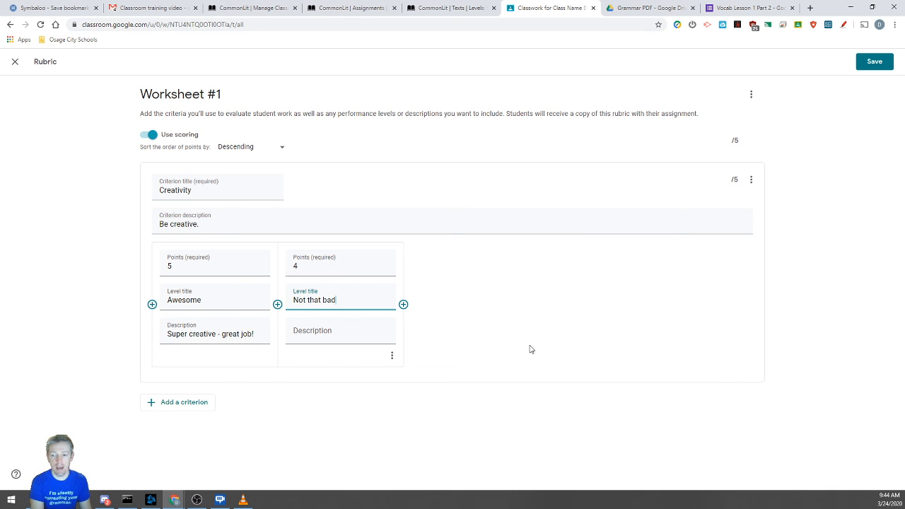
key("Tab")
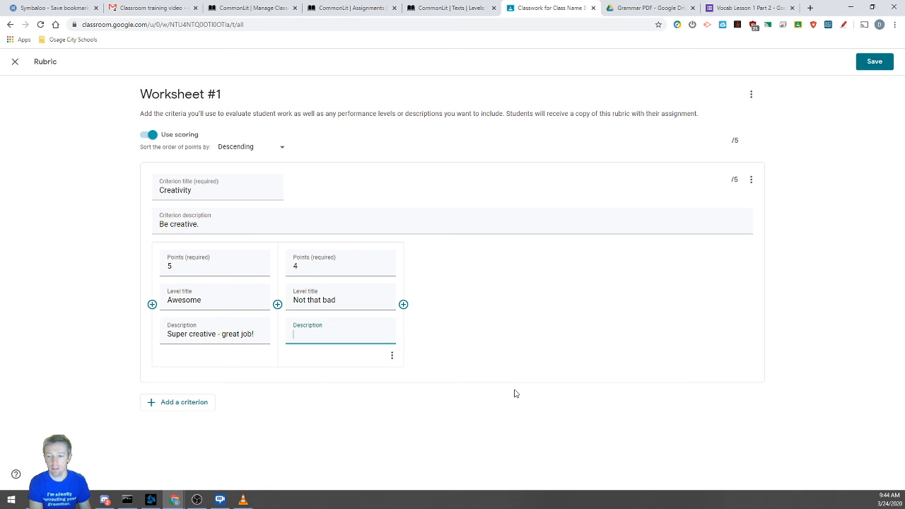
type("Pretty creati")
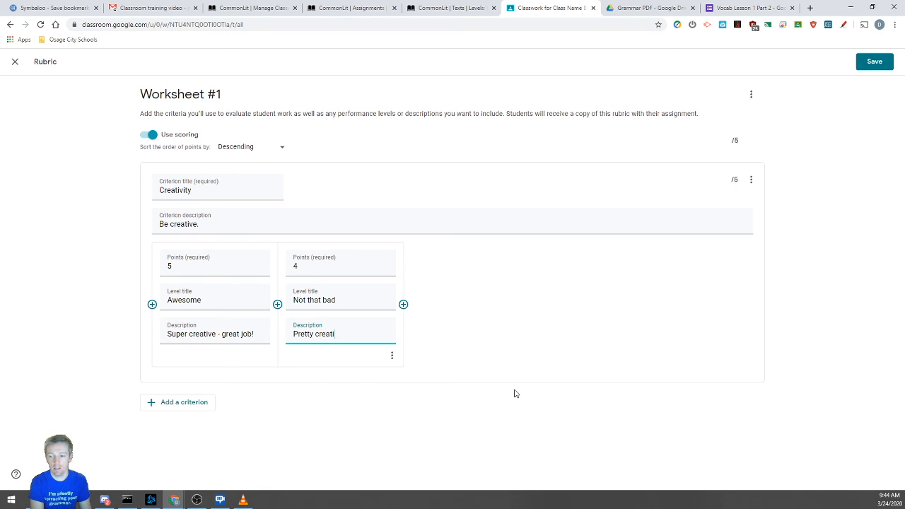
type("ve")
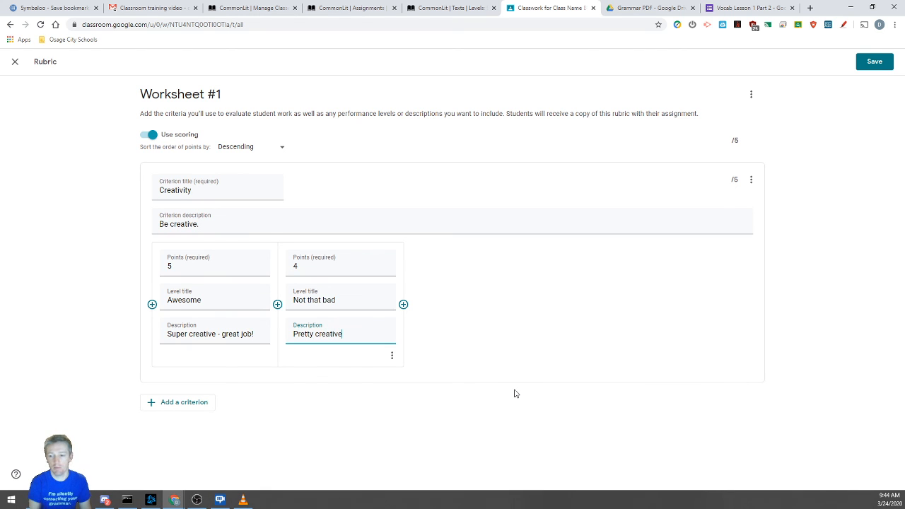
- Add extra blank criteria below the Creativity criterion and delete them again
left_click(176, 403)
scroll(358, 421, "down", 2)
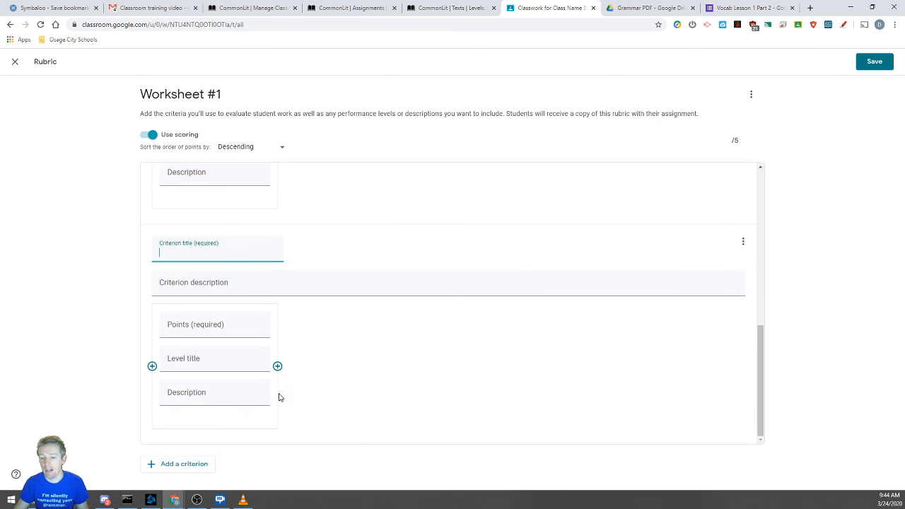
left_click(744, 241)
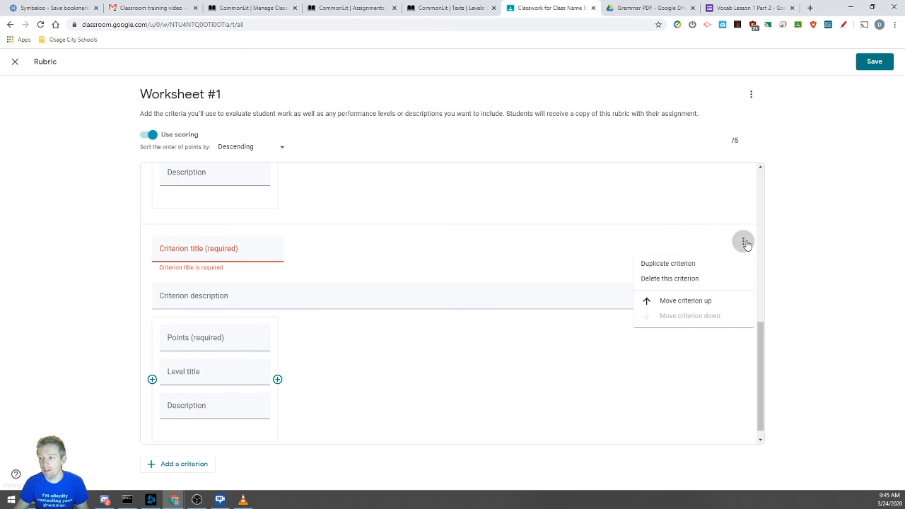
left_click(685, 280)
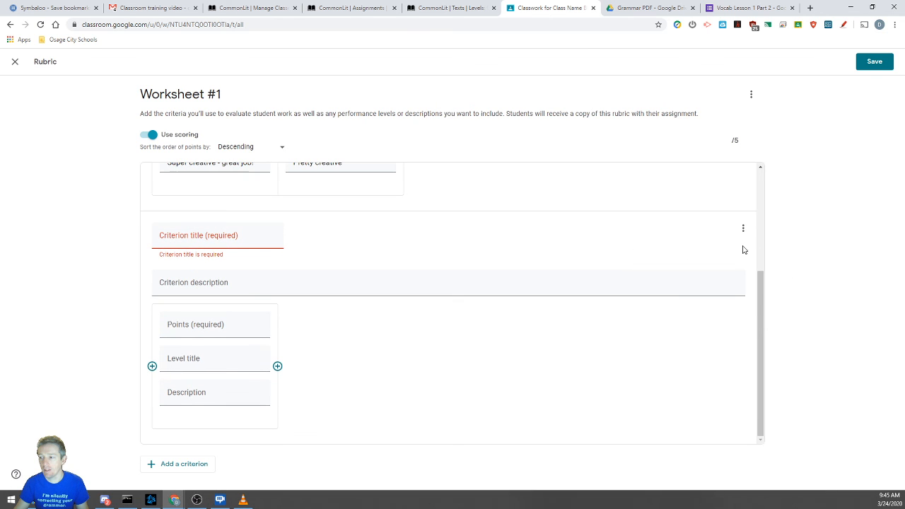
left_click(743, 227)
left_click(699, 268)
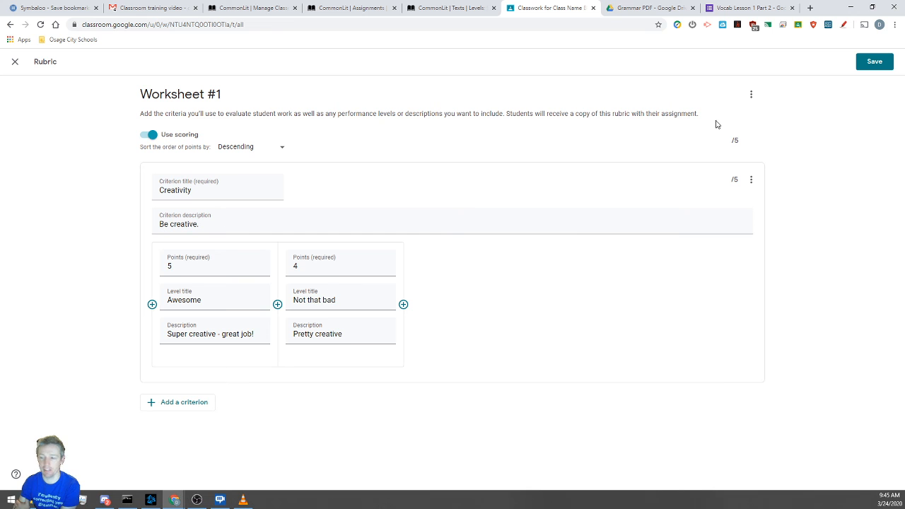
- Save the Creativity rubric to Worksheet #1 and delete it from the assignment
left_click(875, 62)
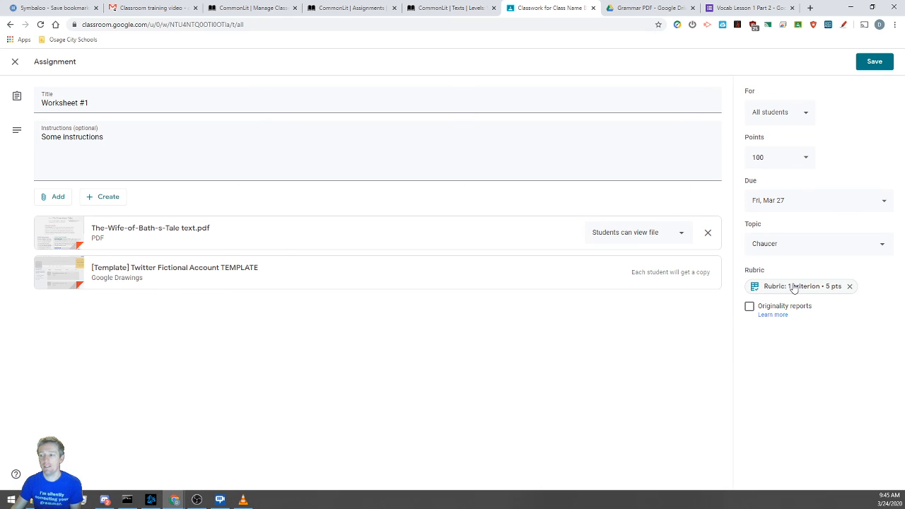
left_click(849, 286)
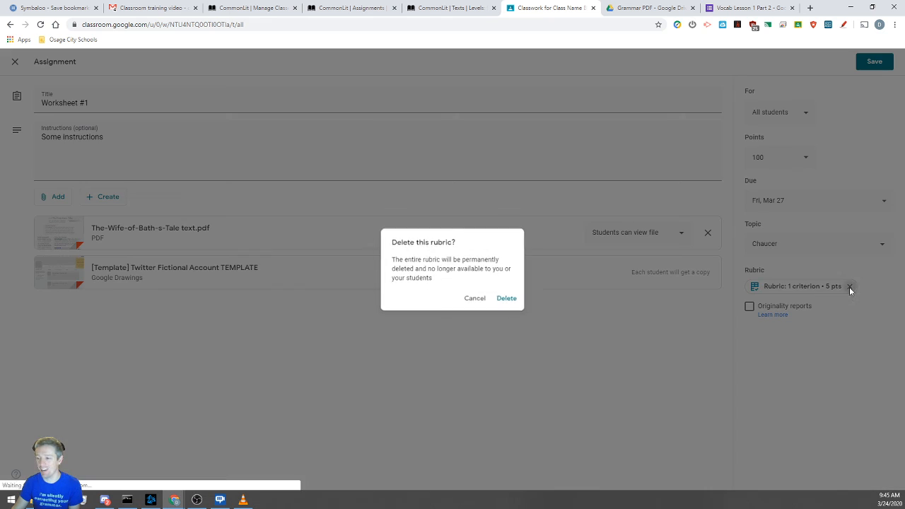
left_click(508, 300)
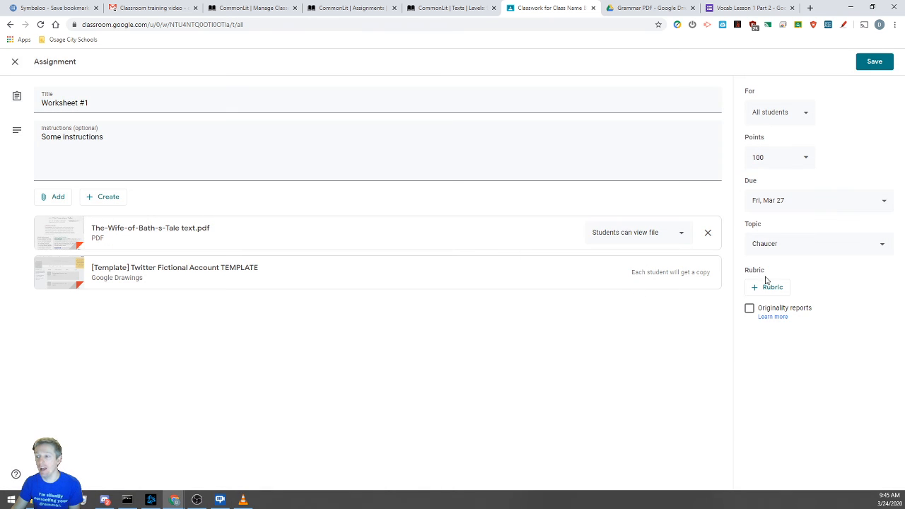
- Attach the existing "6 Traits Writing Rubric" from the Storage class to Worksheet #1 by reusing it
left_click(774, 290)
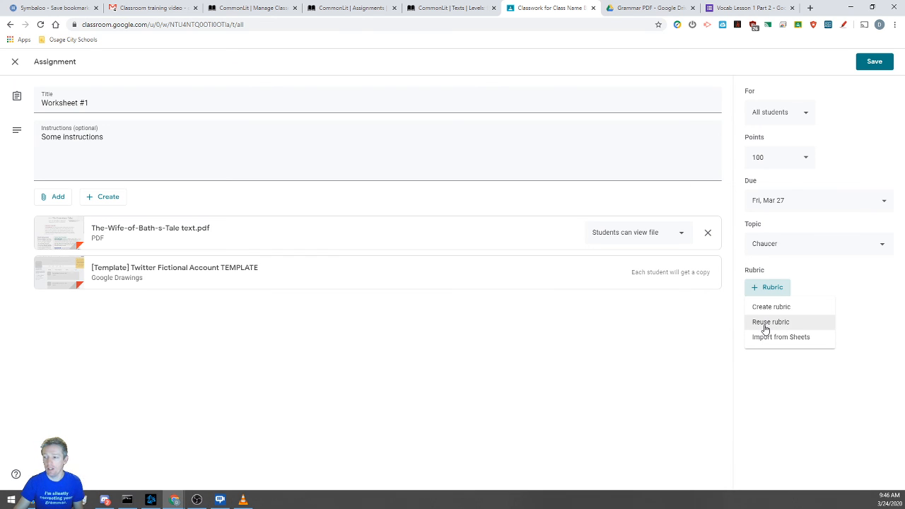
left_click(767, 324)
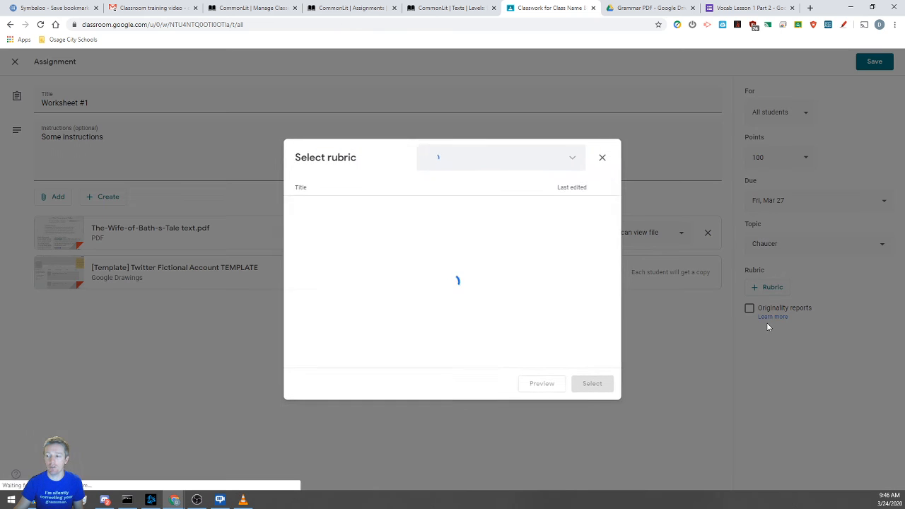
left_click(573, 156)
left_click(486, 216)
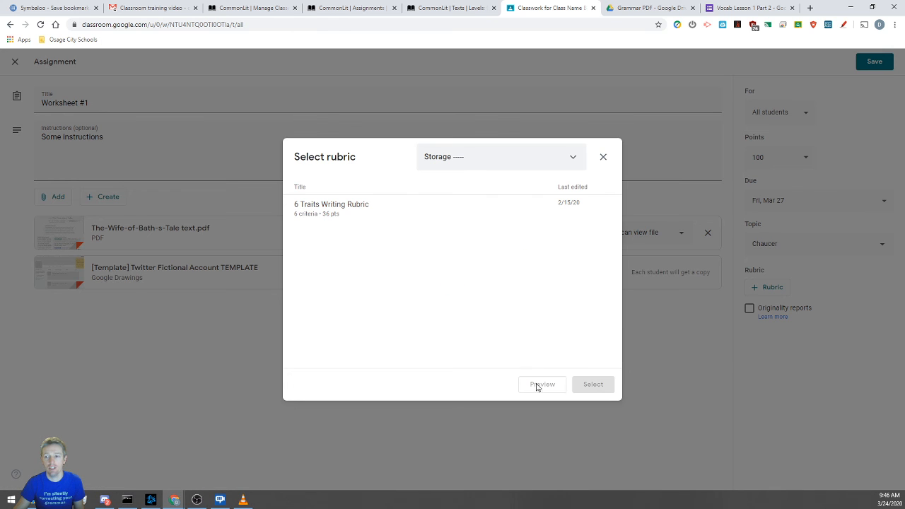
left_click(349, 214)
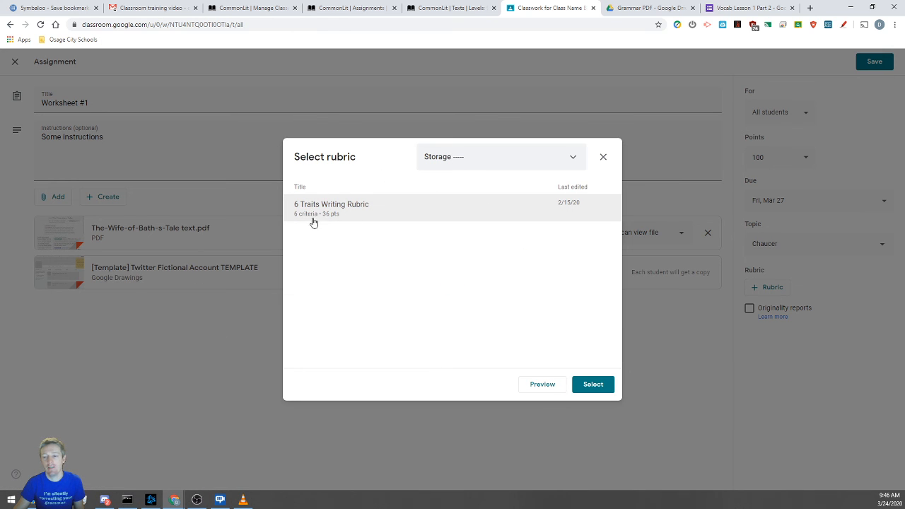
left_click(591, 385)
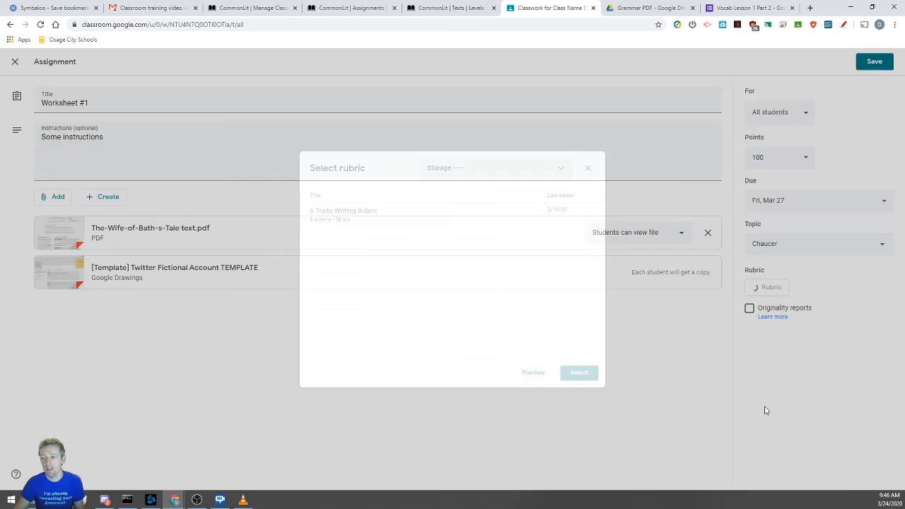
- Check the criteria and levels of the rubric attached to Worksheet #1, and save the edited assignment
left_click(774, 288)
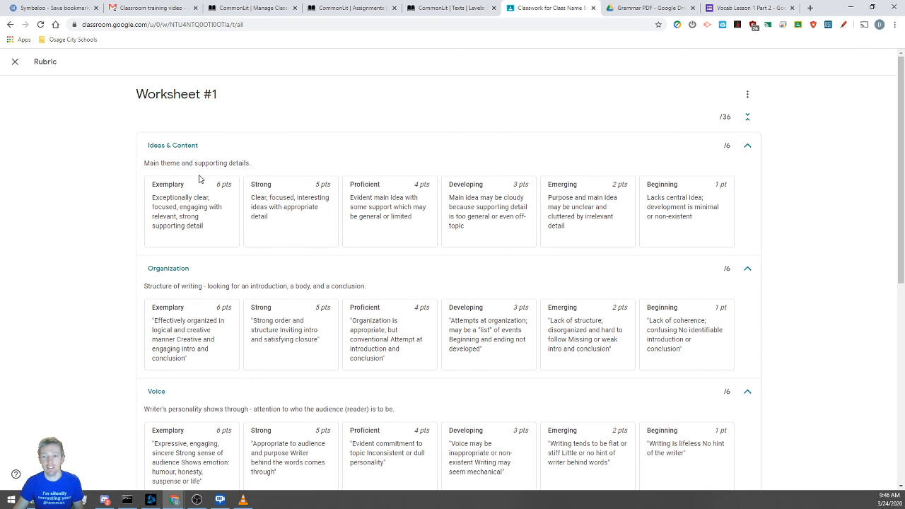
scroll(197, 174, "down", 2)
scroll(194, 167, "down", 5)
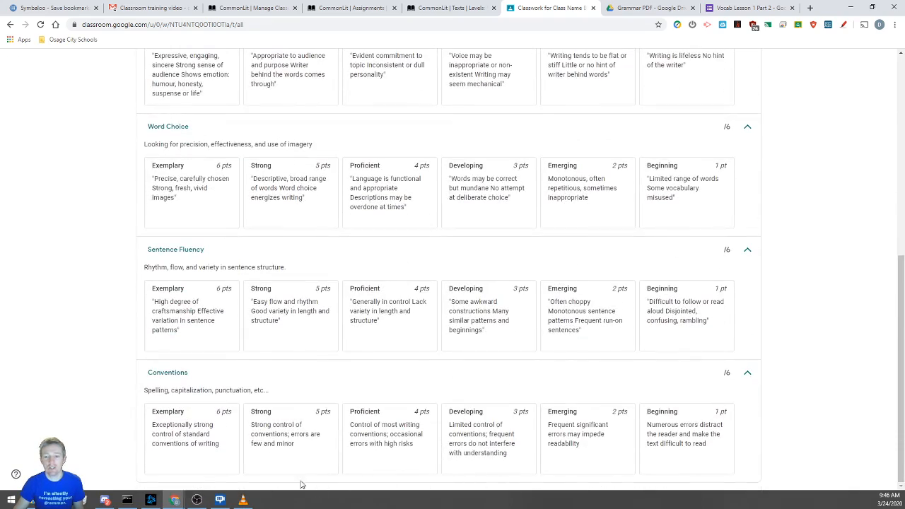
scroll(205, 425, "up", 7)
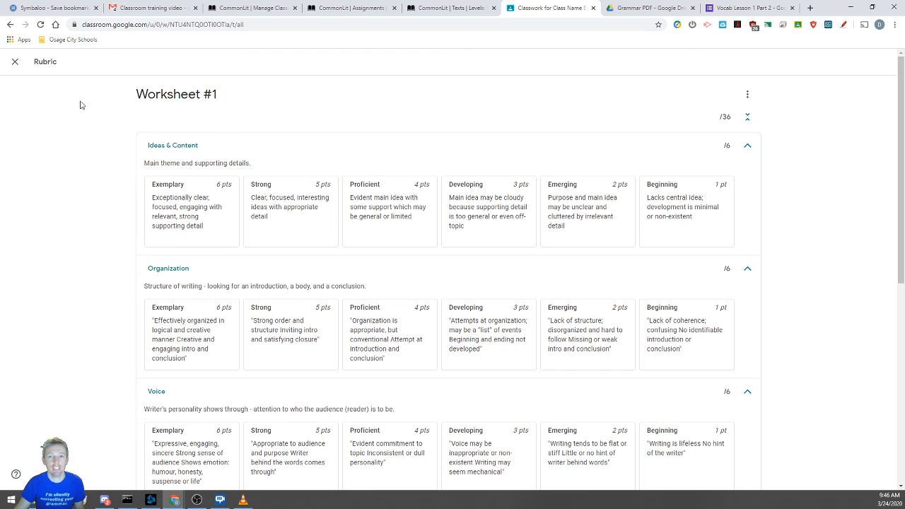
left_click(15, 63)
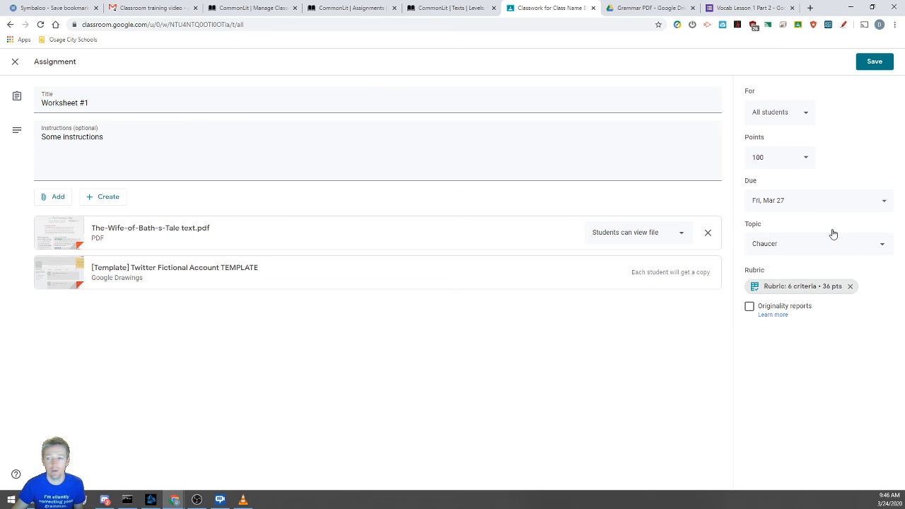
left_click(871, 62)
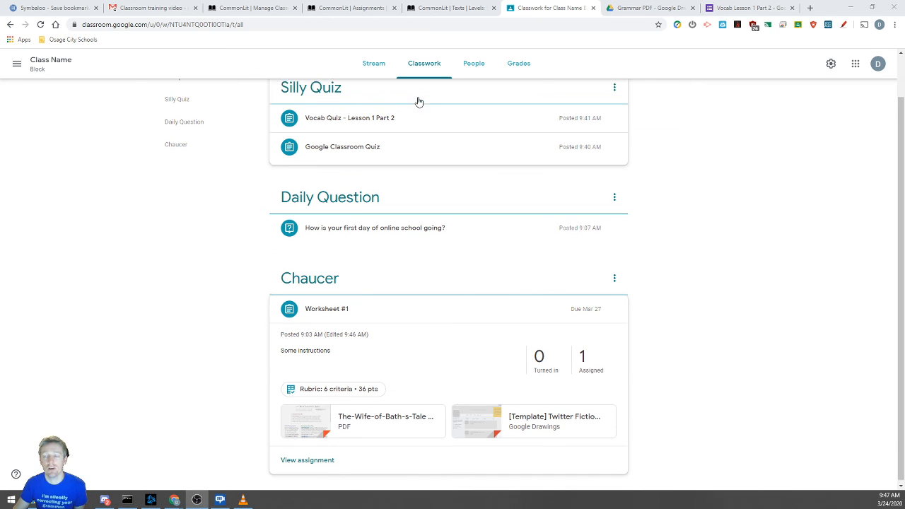
scroll(418, 101, "up", 2)
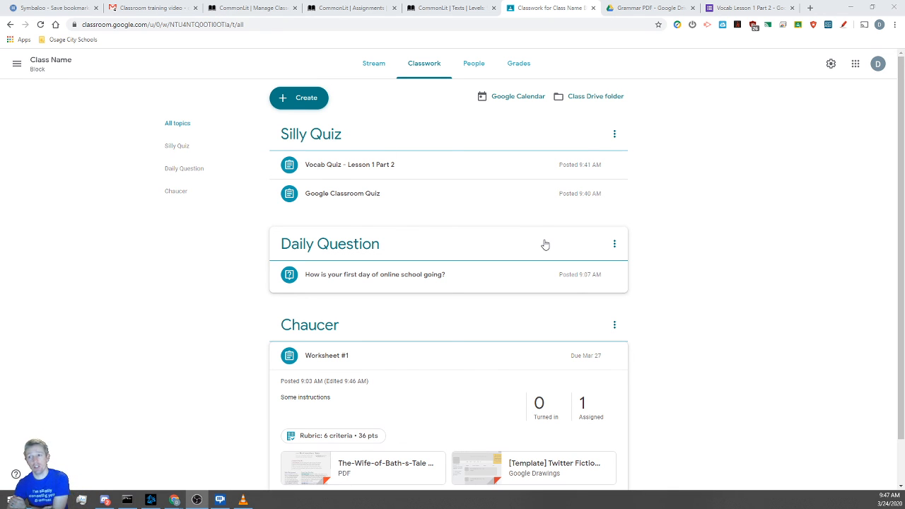
- Start a new question post, check its available answer types, and close it without posting
left_click(297, 99)
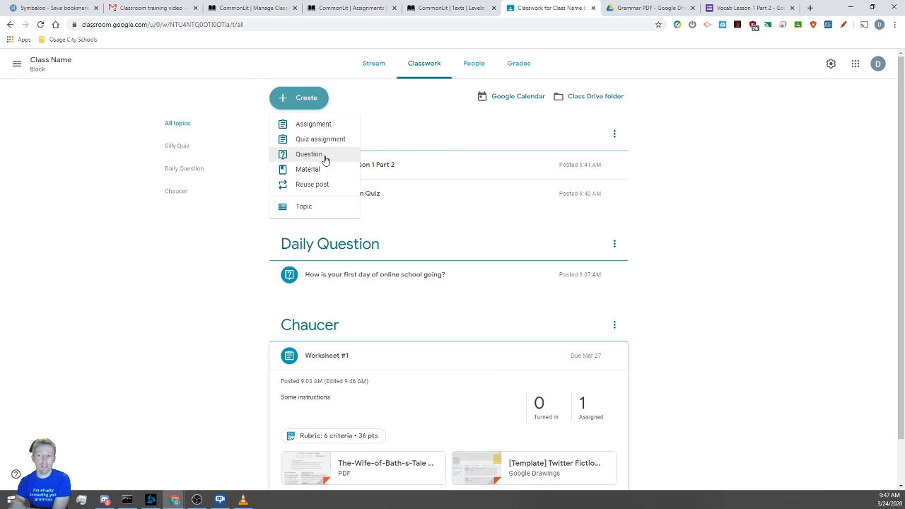
left_click(325, 160)
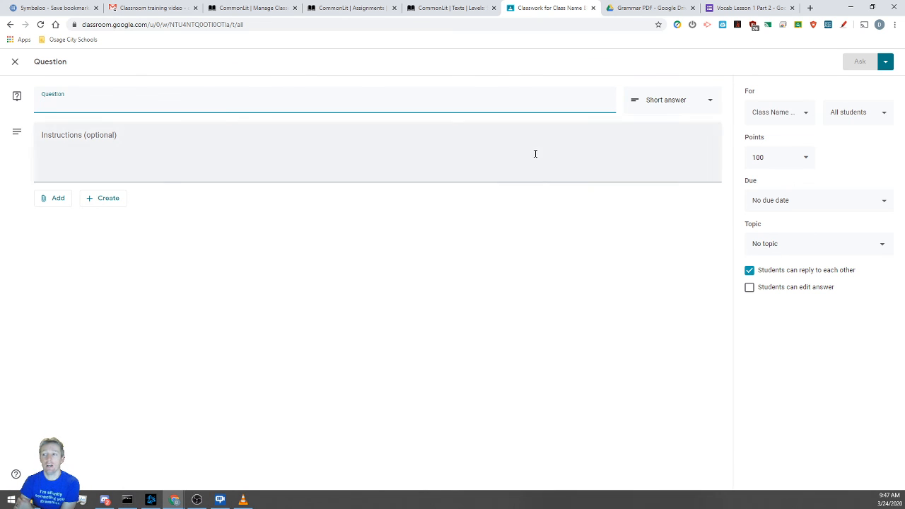
left_click(696, 103)
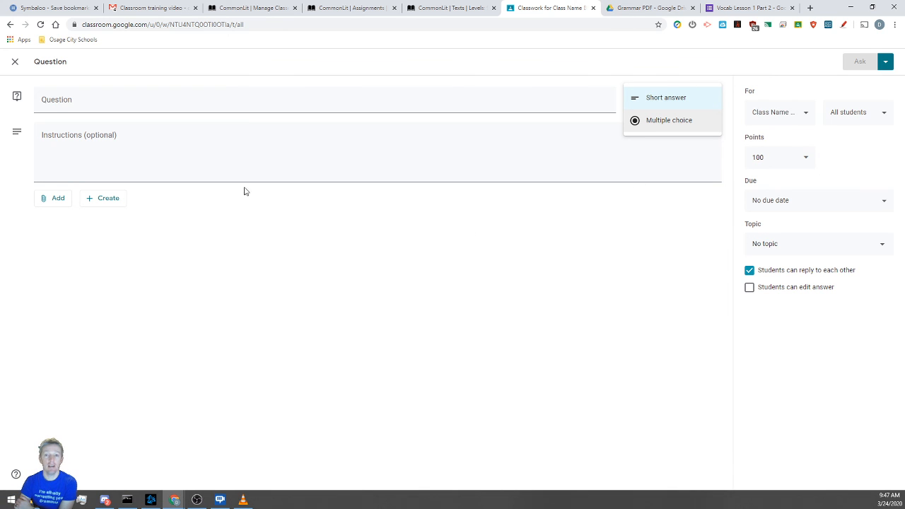
left_click(14, 63)
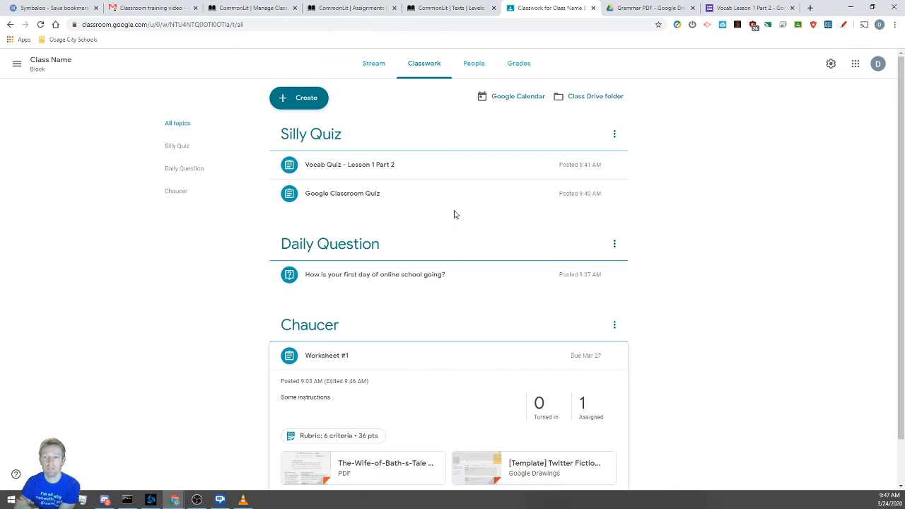
- Invite another teacher from the name search results to the class as a co-teacher
scroll(369, 193, "down", 1)
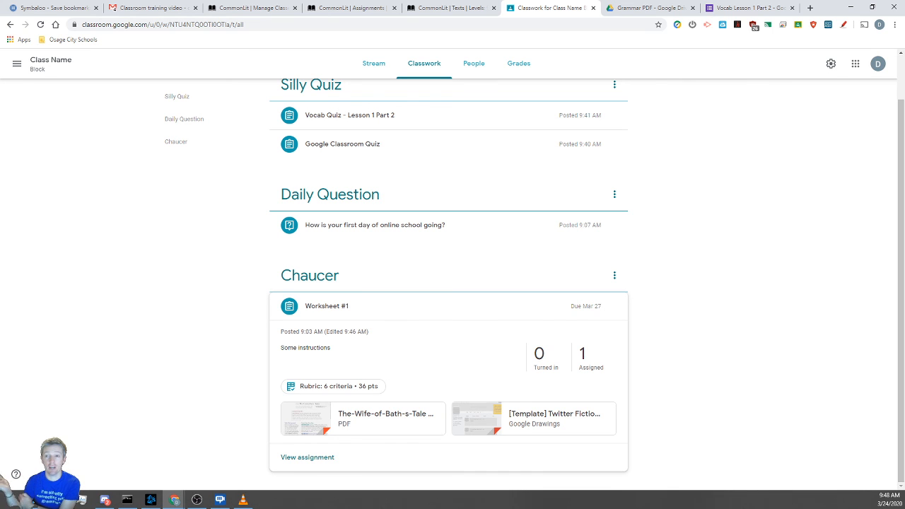
left_click(474, 63)
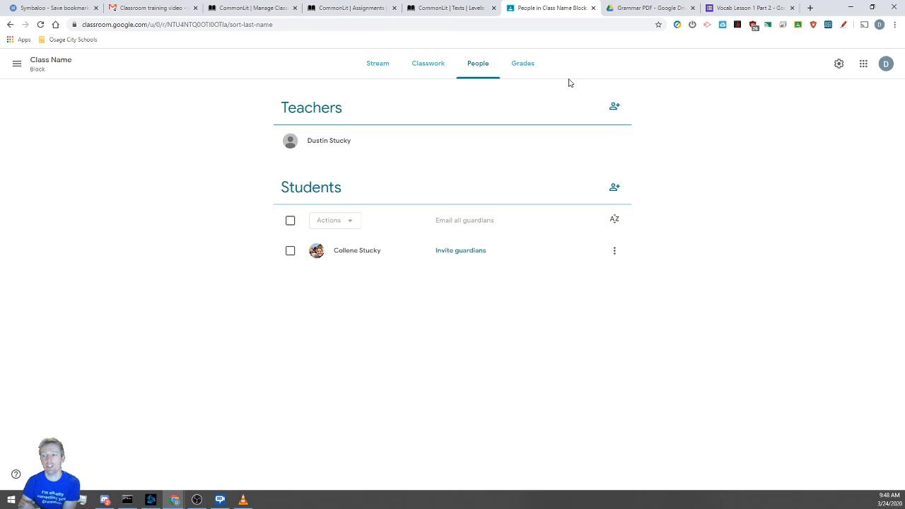
left_click(615, 106)
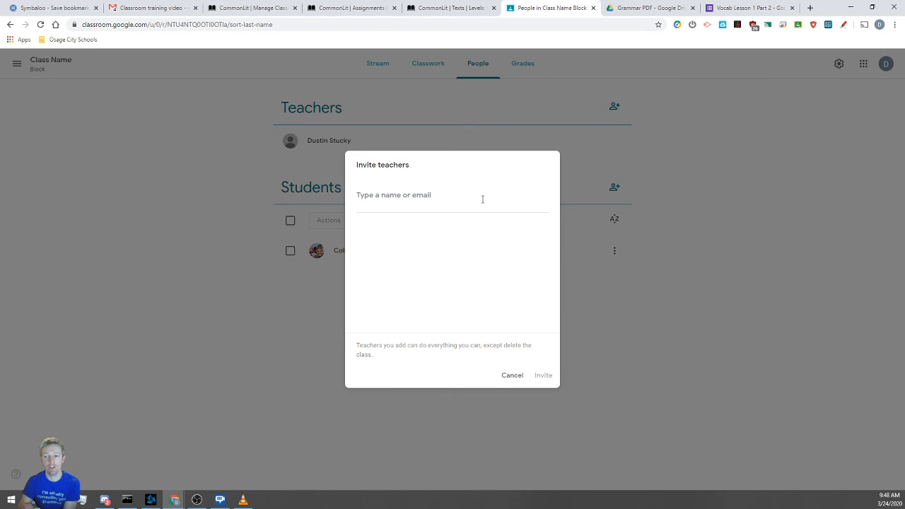
type("ki")
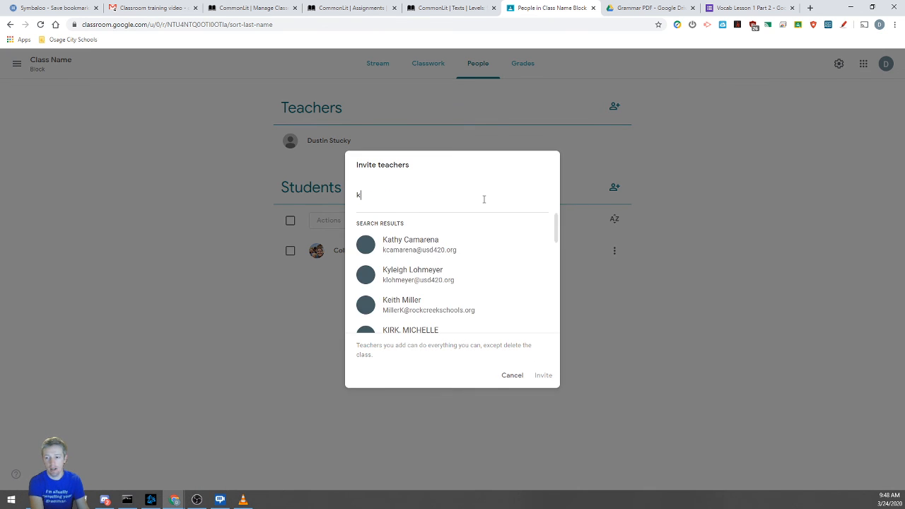
left_click(434, 246)
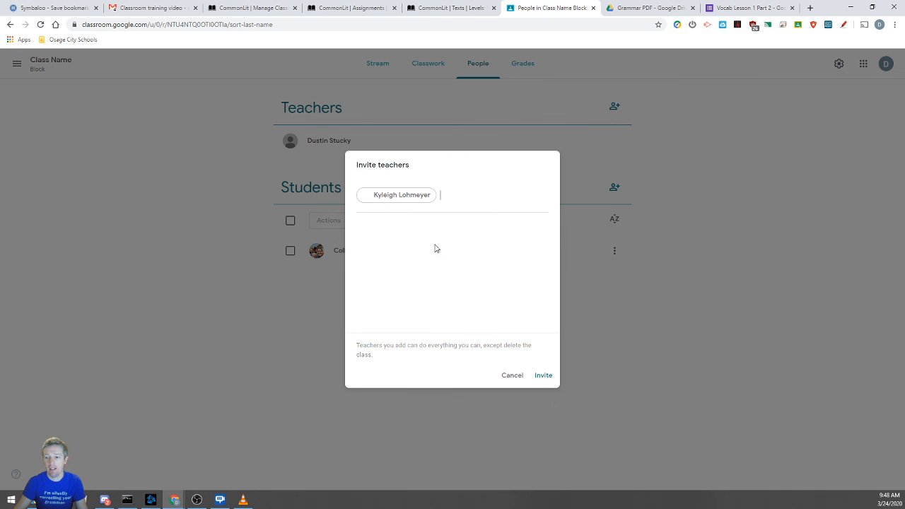
left_click(539, 378)
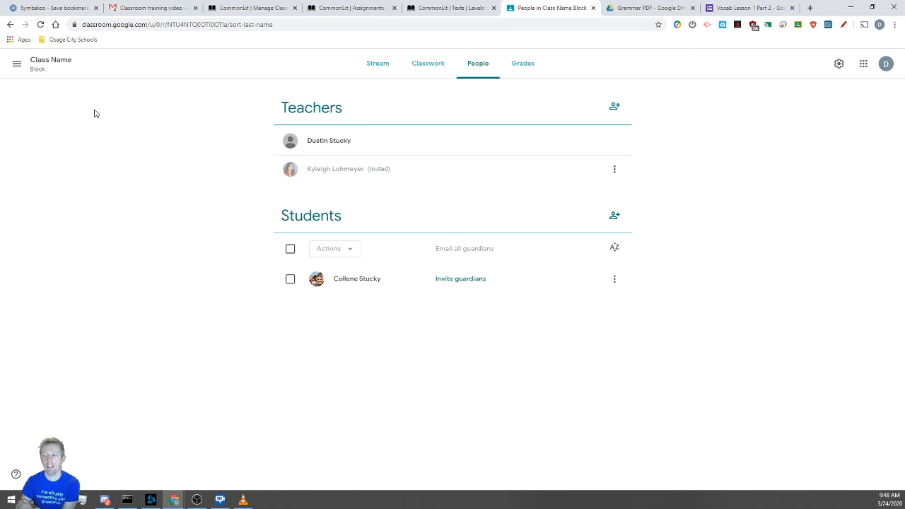
- Remove the invited co-teacher from the class's teacher list
left_click(615, 171)
left_click(590, 210)
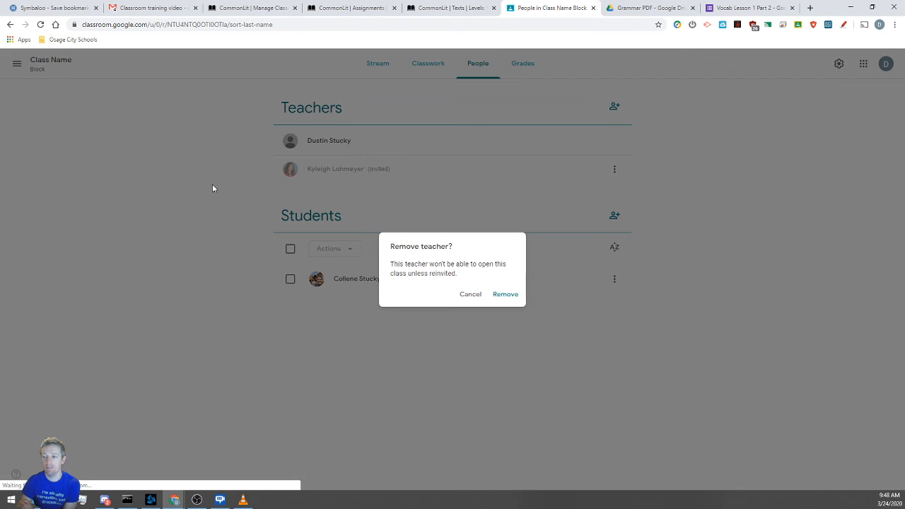
left_click(503, 298)
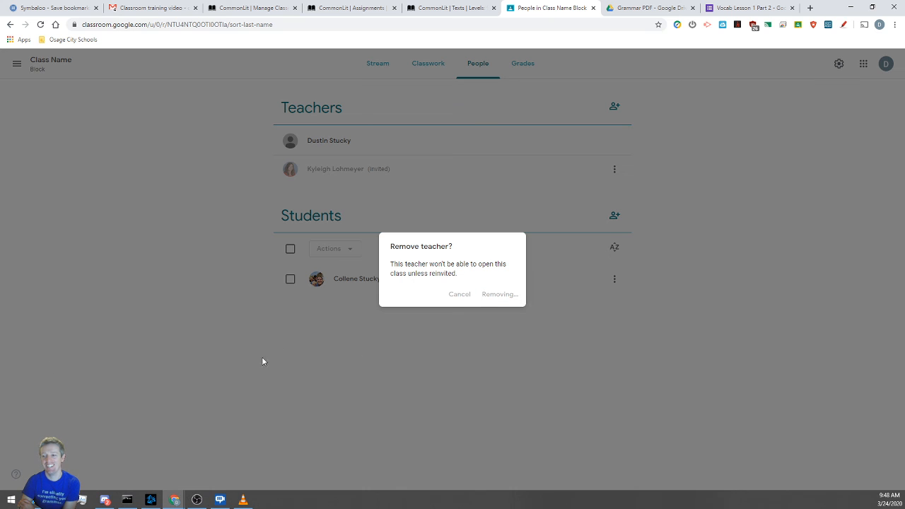